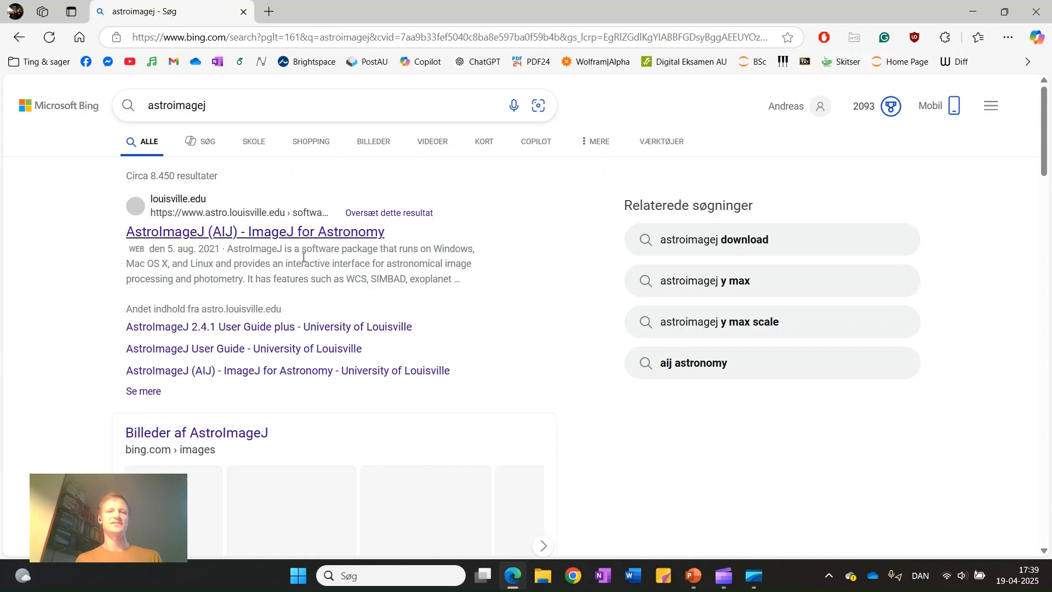
# Download AstroImageJ_v5.4.1.00-windows-x86_64Bit.exe from the installation packages on the University of Louisville AstroImageJ site and choose to open it
pyautogui.click(244, 234)
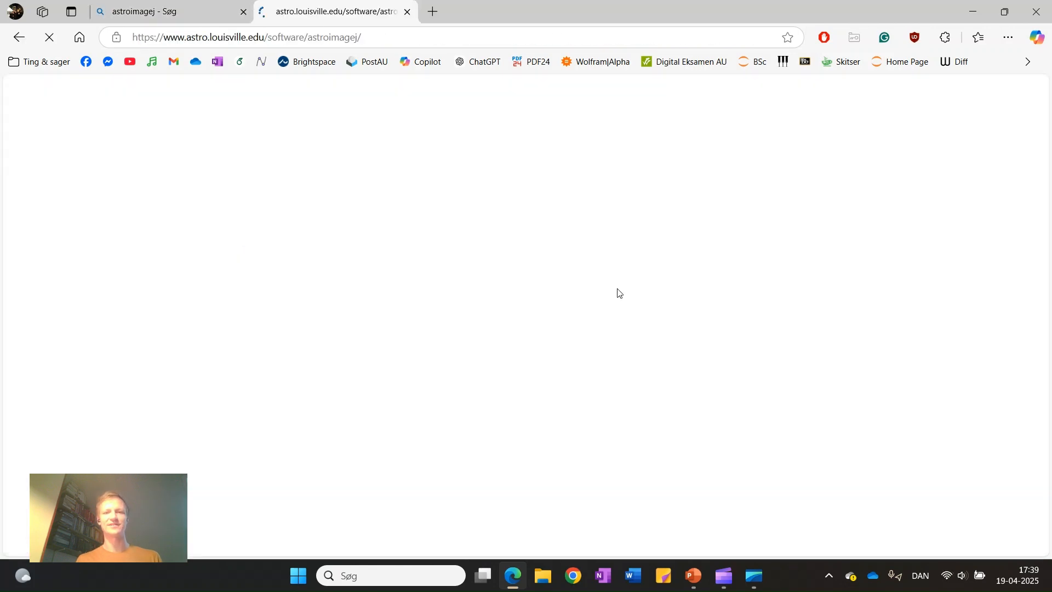
pyautogui.scroll(-3, 617, 294)
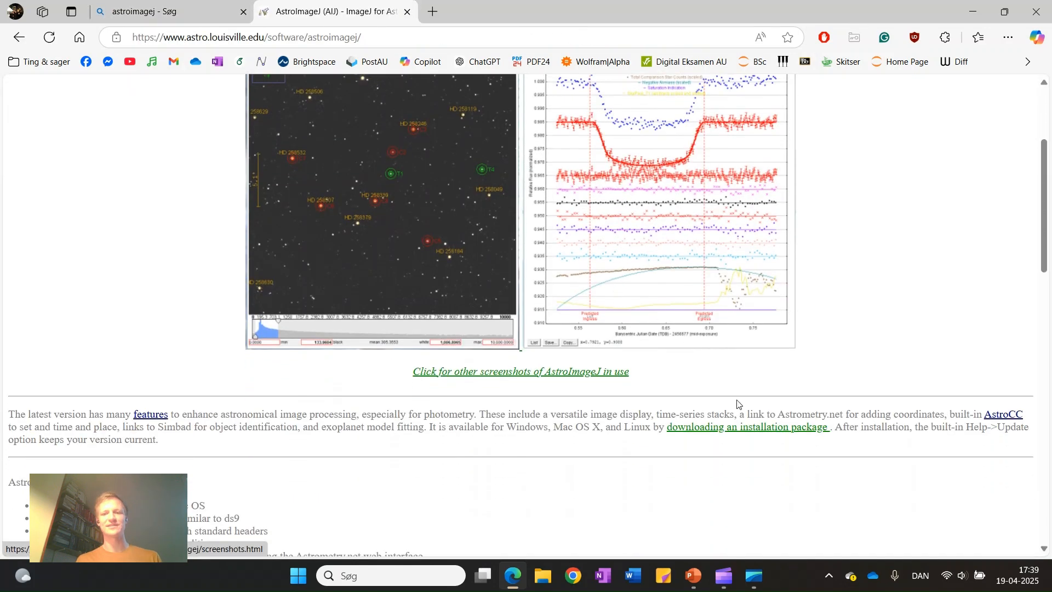
pyautogui.click(742, 436)
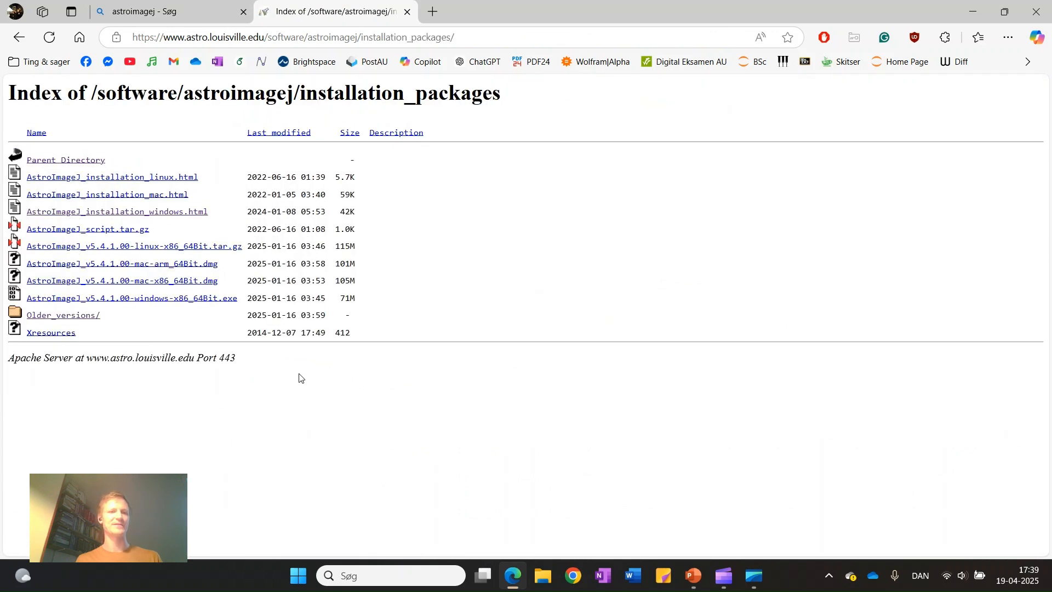
pyautogui.click(154, 301)
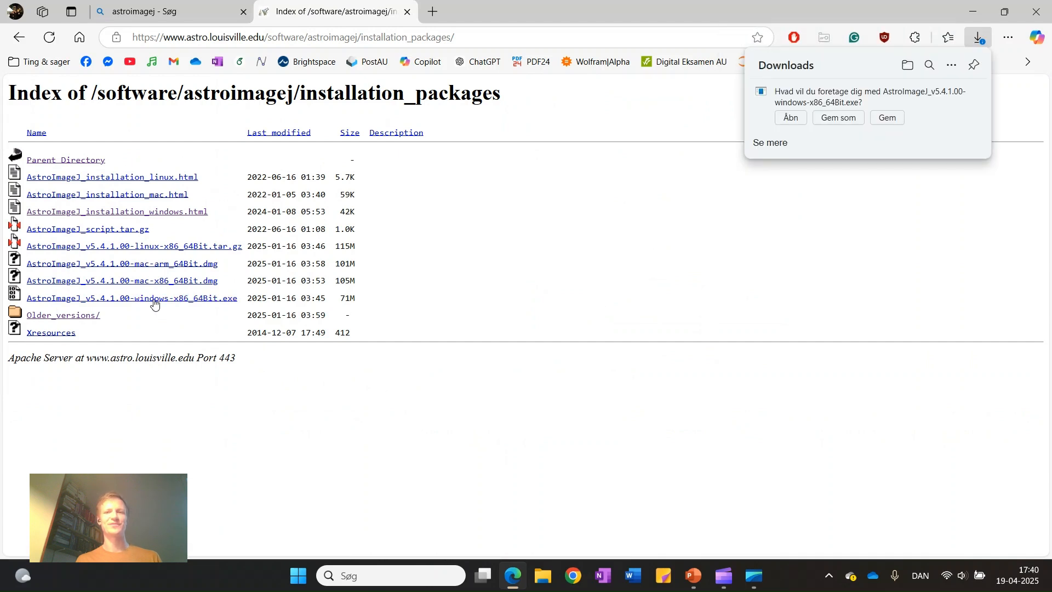
pyautogui.click(789, 118)
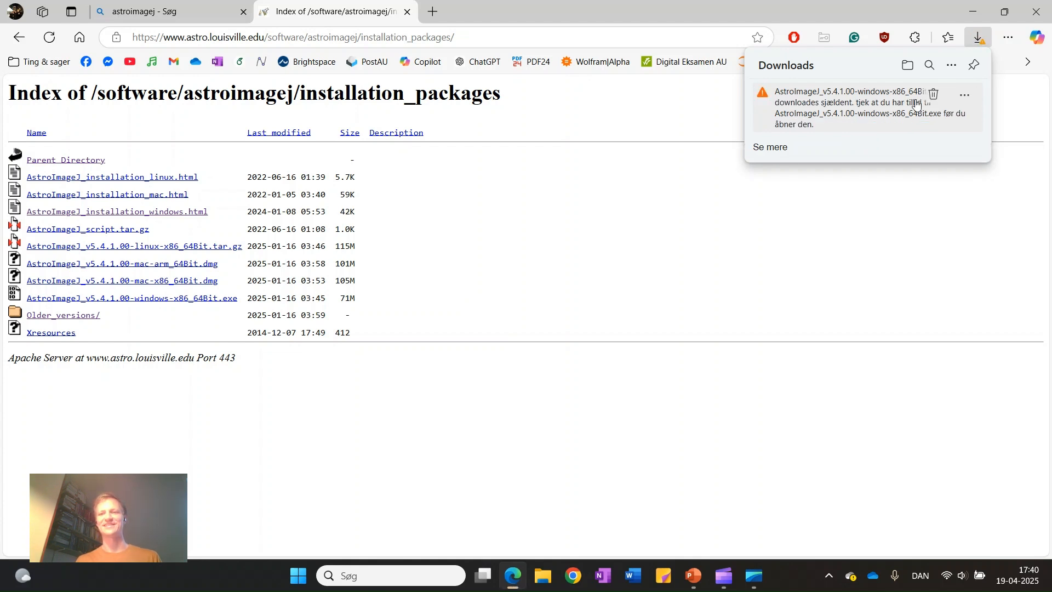
# Keep the flagged AstroImageJ installer despite the download warning and run it anyway past SmartScreen
pyautogui.click(964, 97)
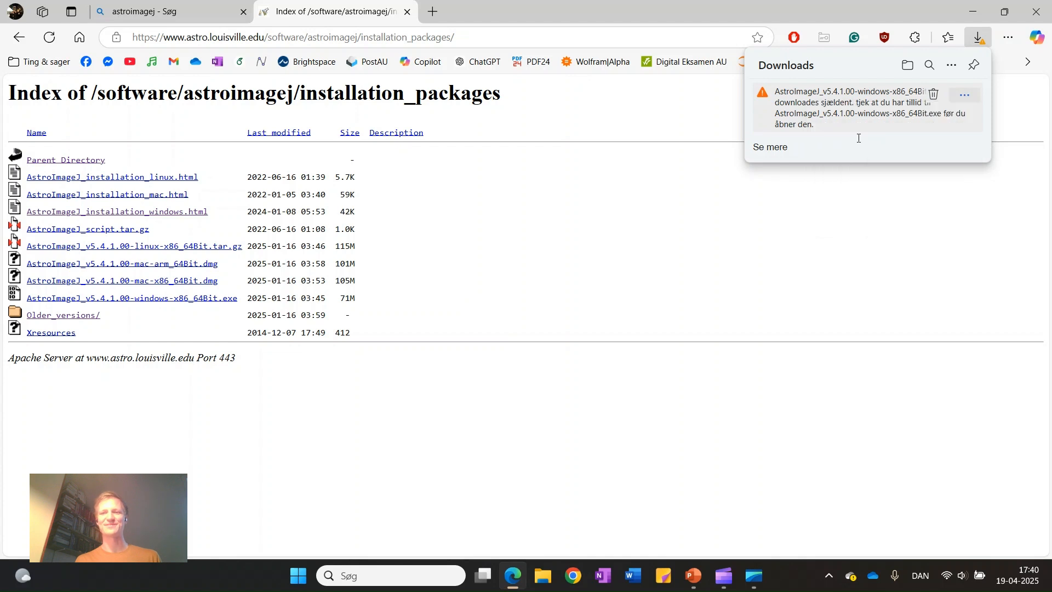
pyautogui.click(857, 140)
pyautogui.click(827, 320)
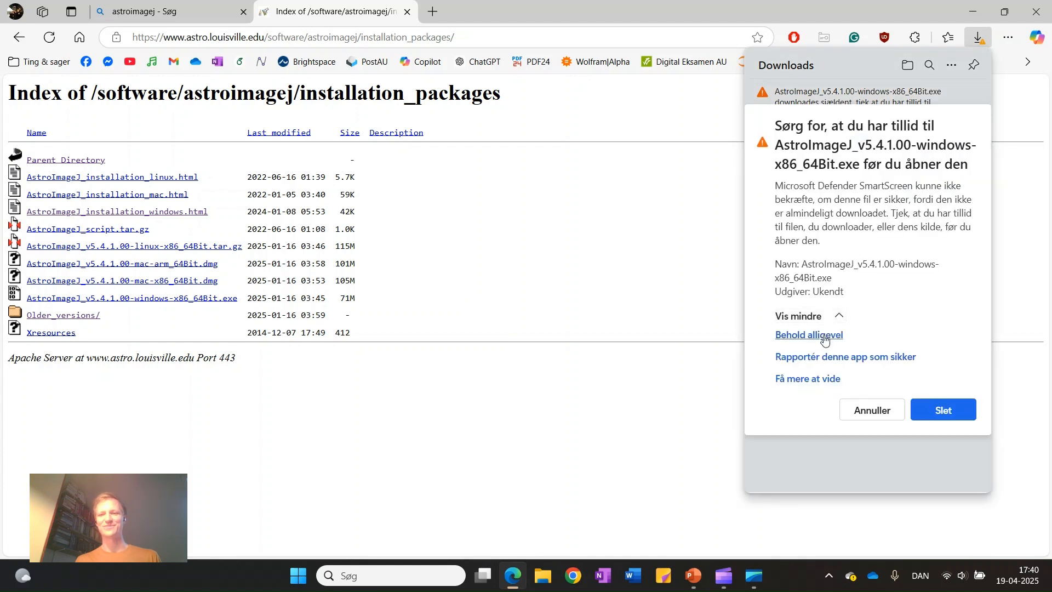
pyautogui.click(822, 338)
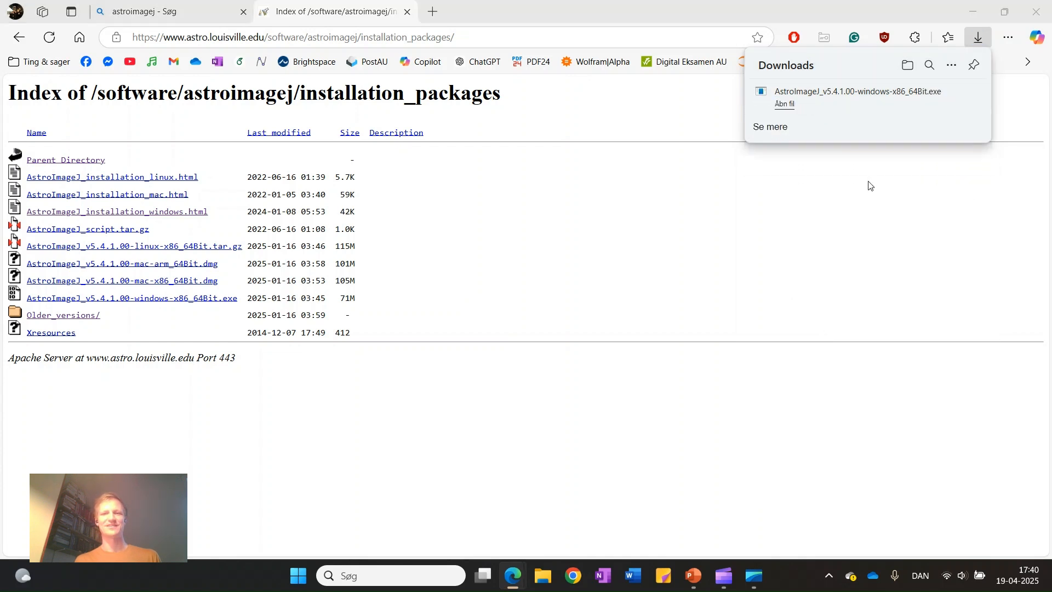
pyautogui.click(400, 189)
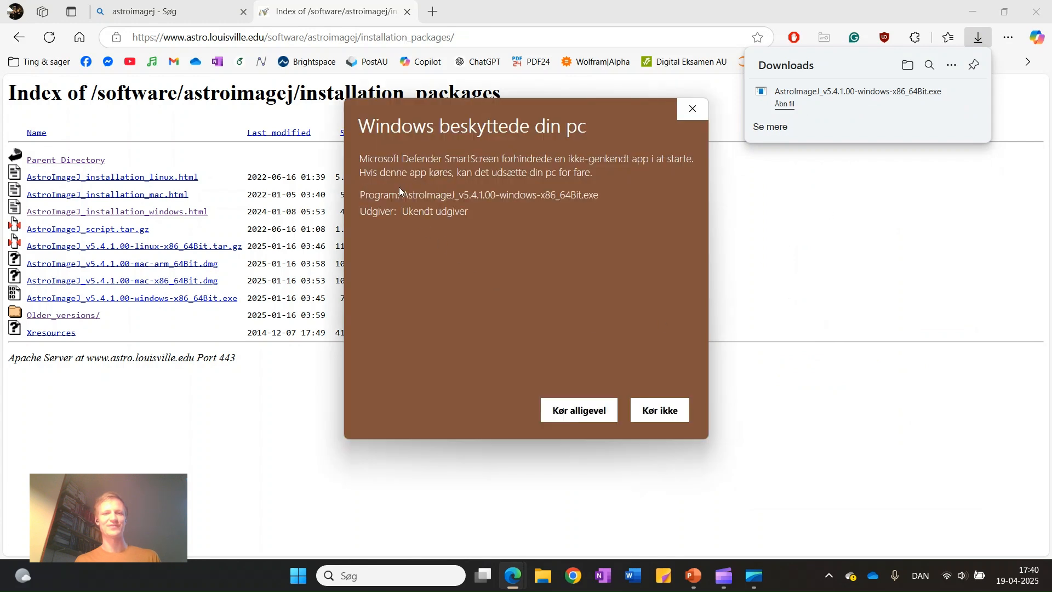
pyautogui.click(567, 412)
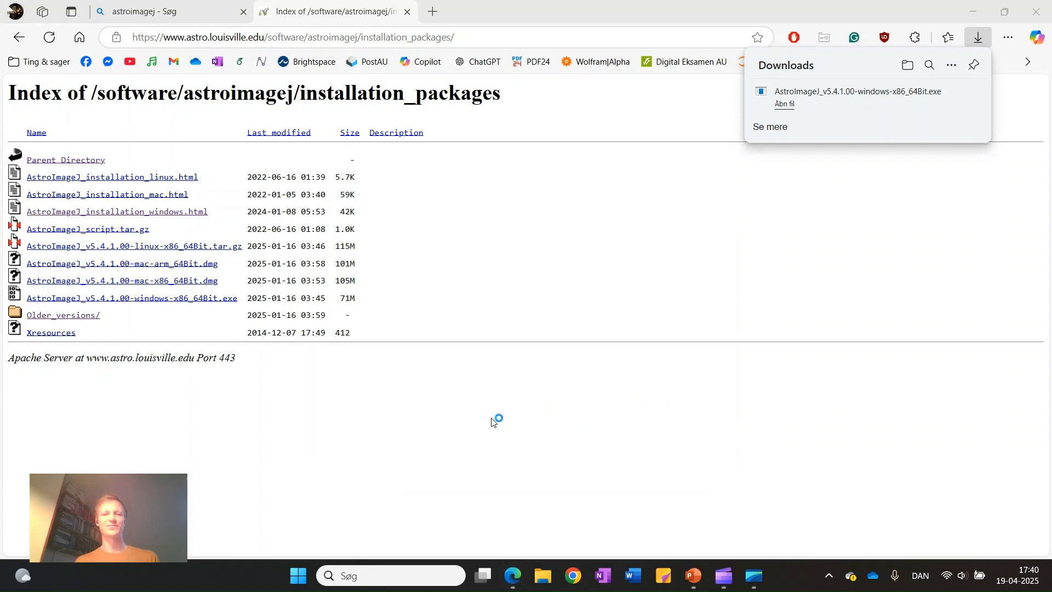
# Install AstroImageJ in English, accepting the license, keeping the default folder and file associations, and adding a desktop shortcut
pyautogui.click(555, 322)
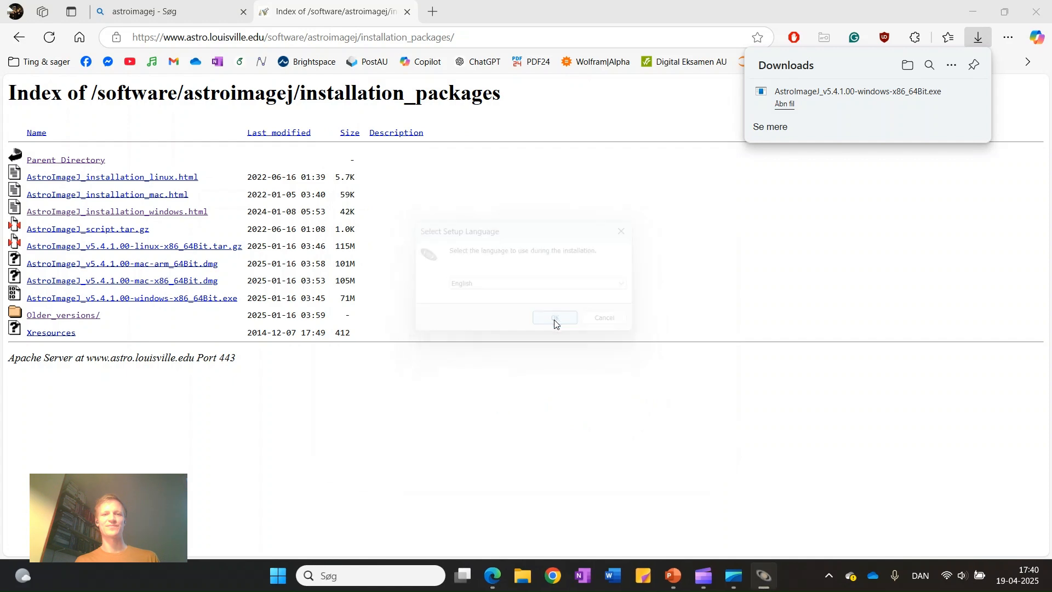
pyautogui.click(402, 378)
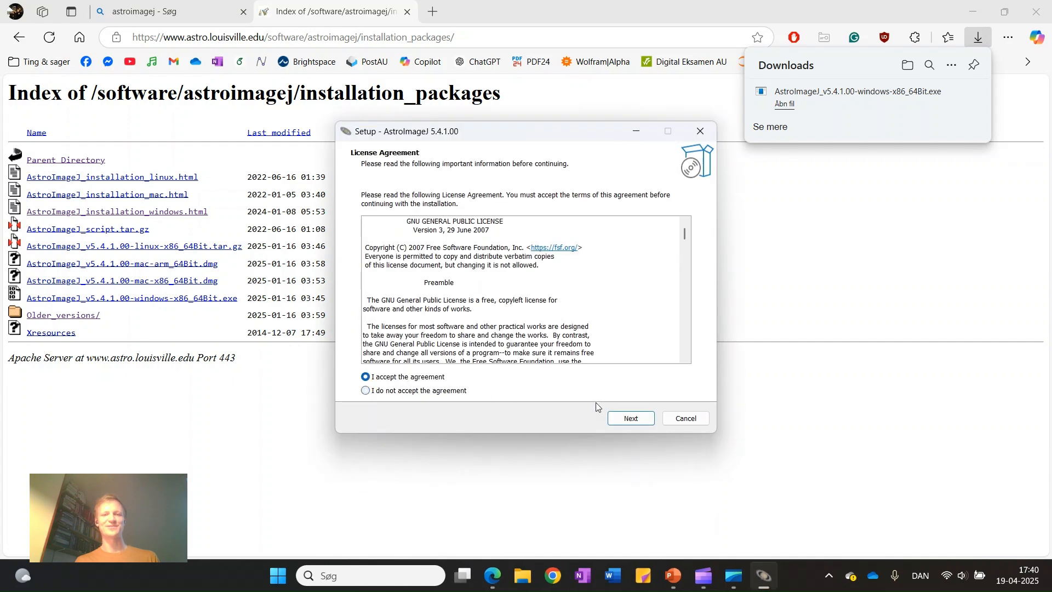
pyautogui.click(622, 419)
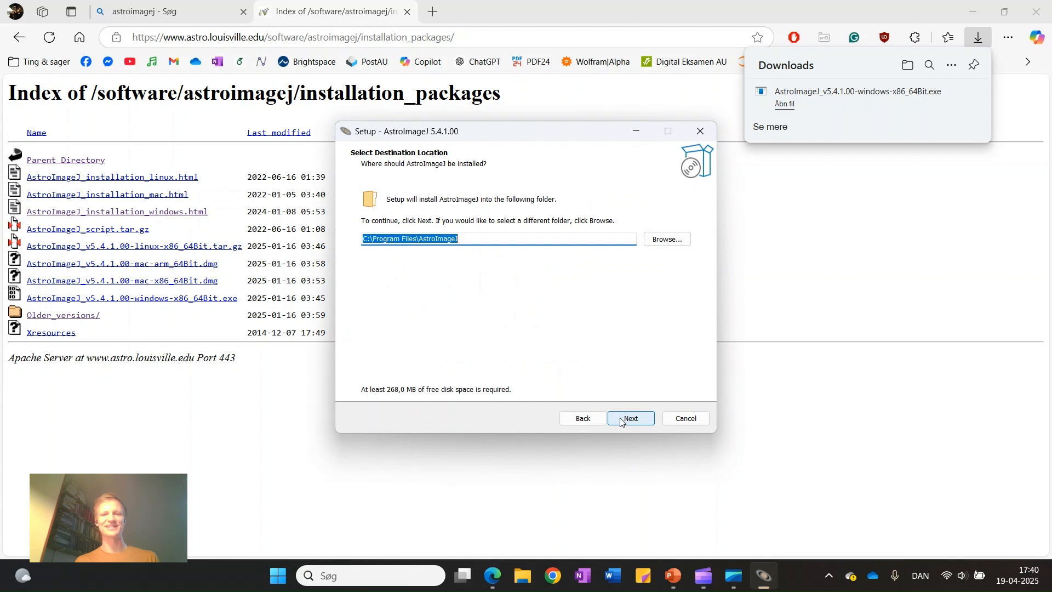
pyautogui.click(620, 420)
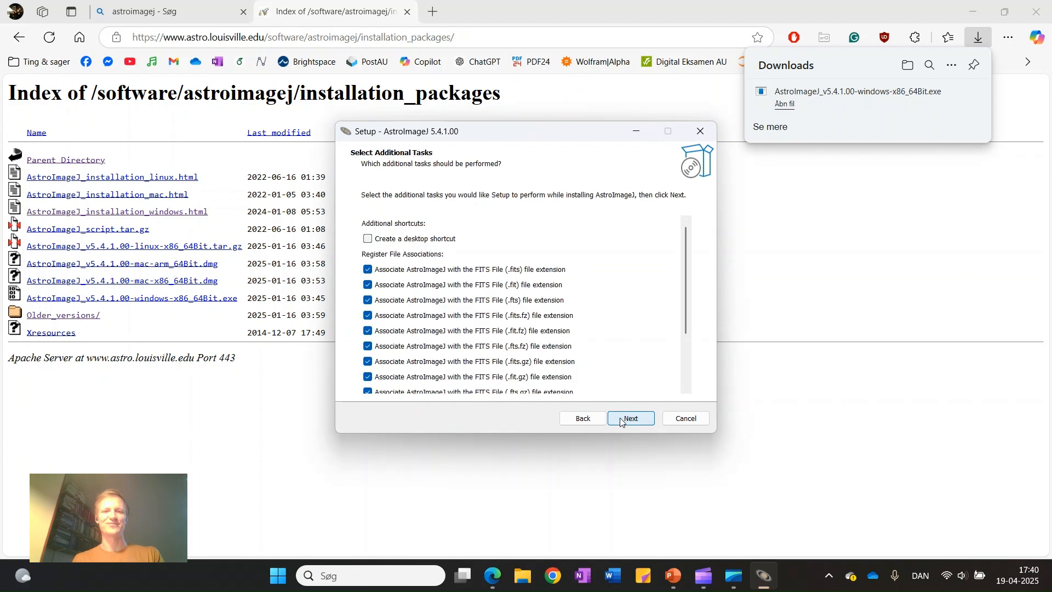
pyautogui.click(368, 239)
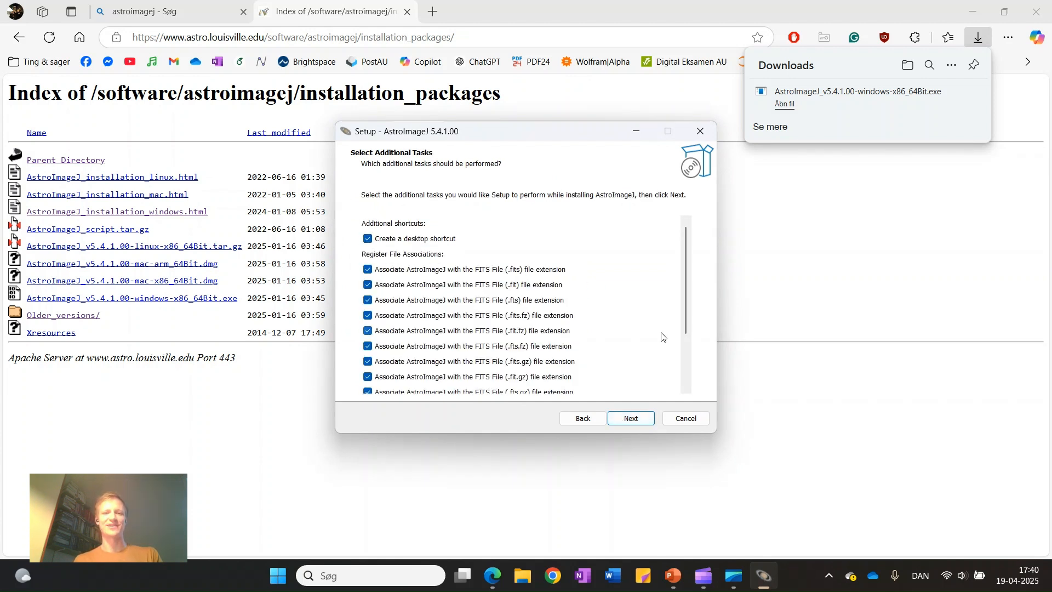
pyautogui.click(634, 419)
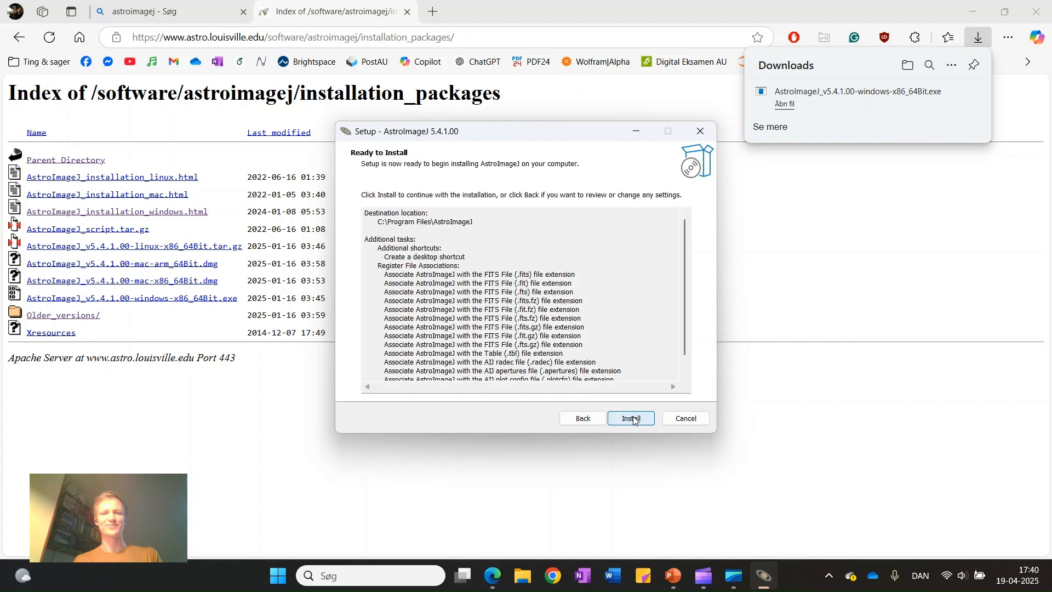
pyautogui.click(633, 418)
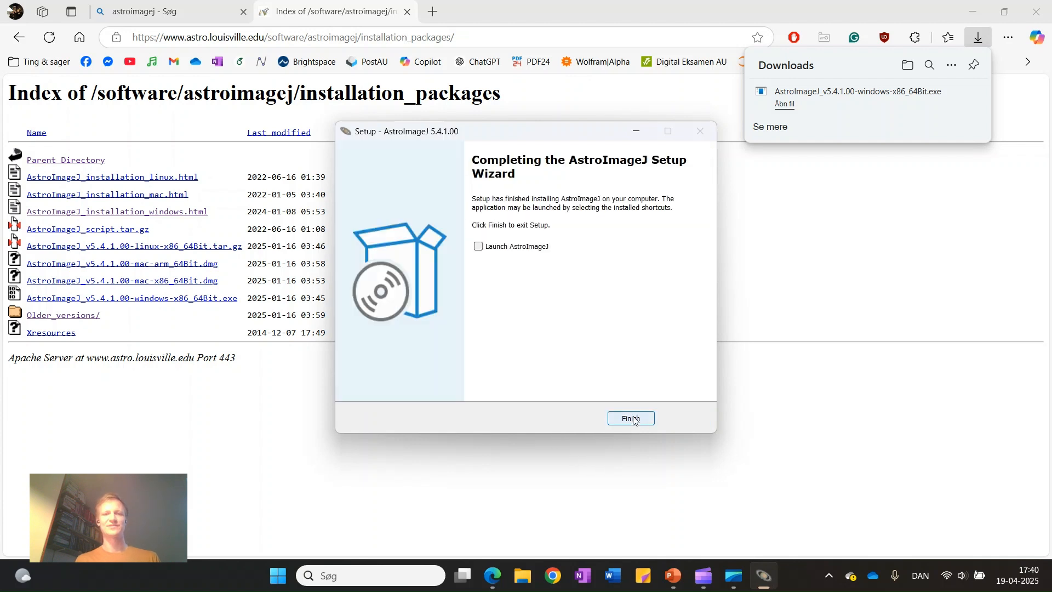
# Finish the setup with AstroImageJ set to launch, and close the browser
pyautogui.click(478, 247)
pyautogui.click(631, 419)
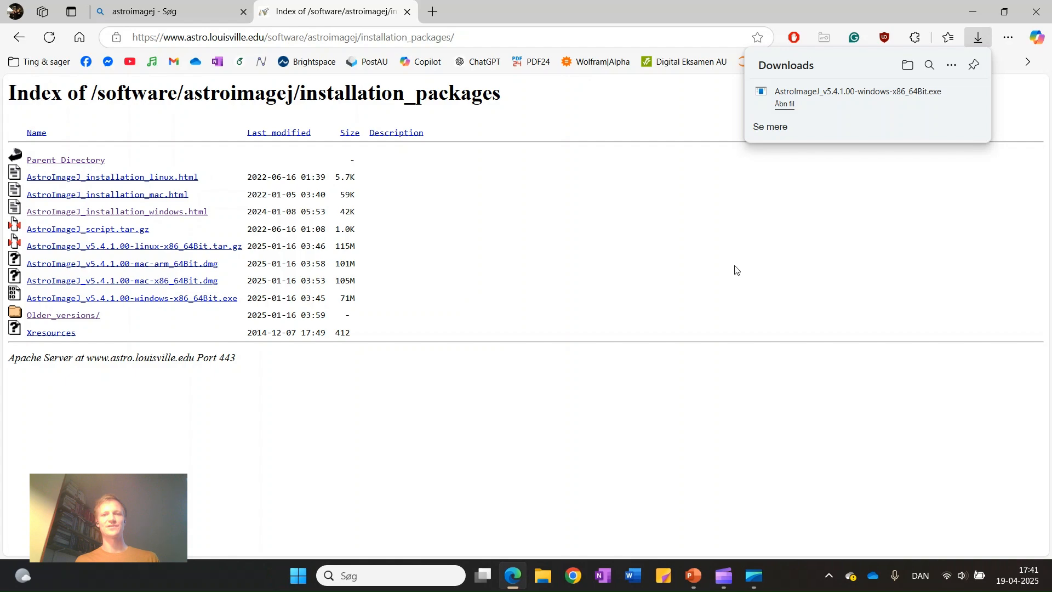
pyautogui.click(1035, 11)
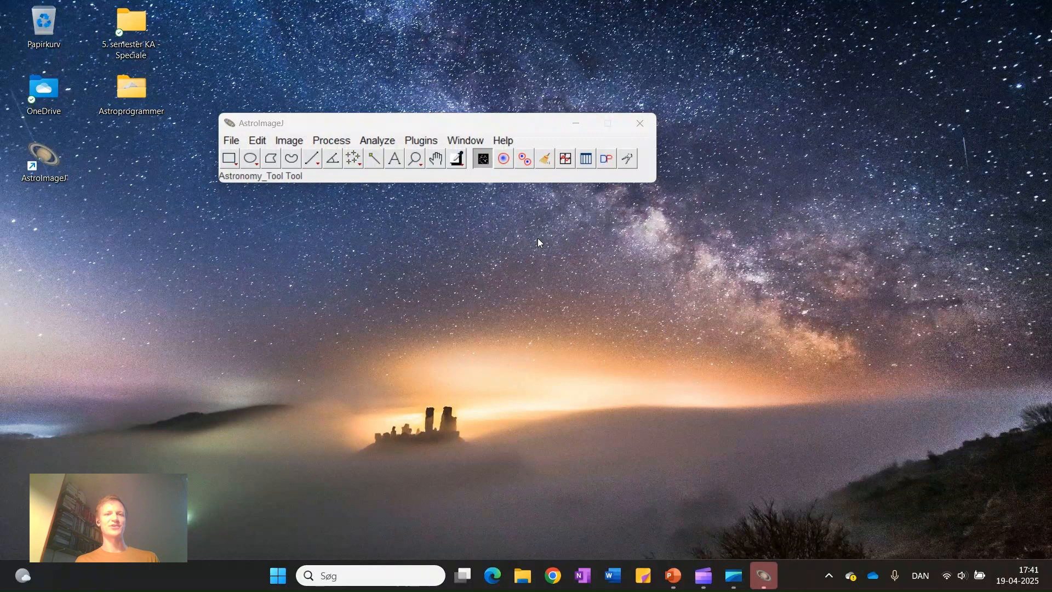
# Upgrade AstroImageJ to the daily build with its updater
pyautogui.click(500, 142)
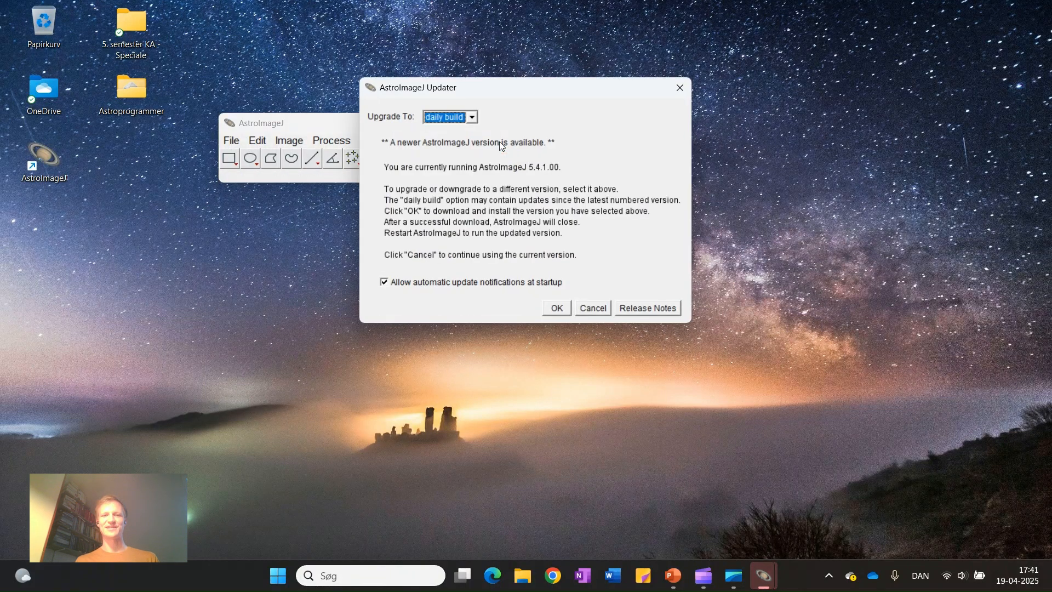
pyautogui.click(556, 308)
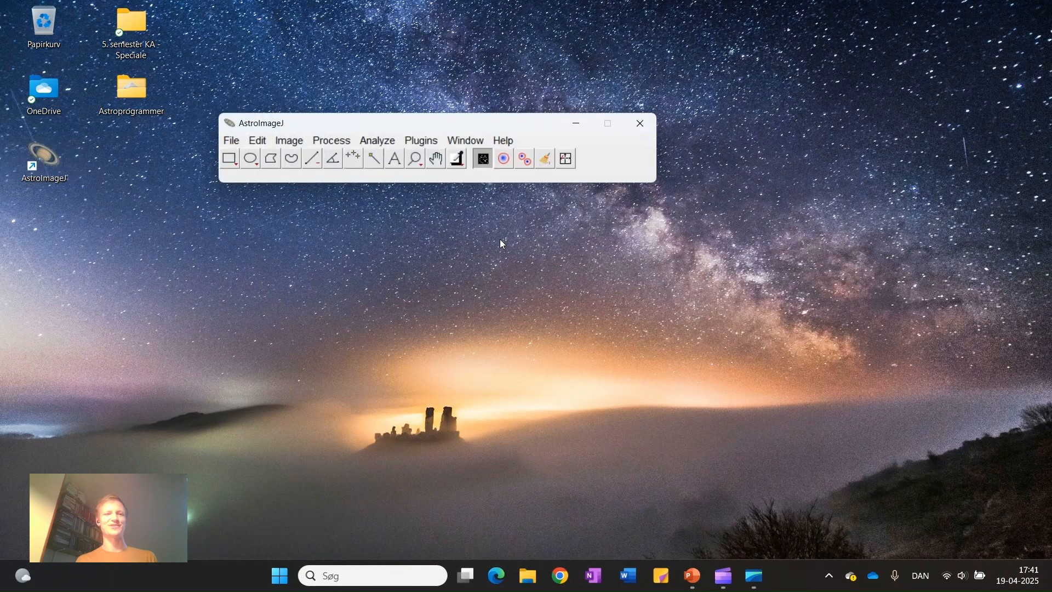
# Check the installed AstroImageJ version in the program's About information and close it
pyautogui.click(500, 142)
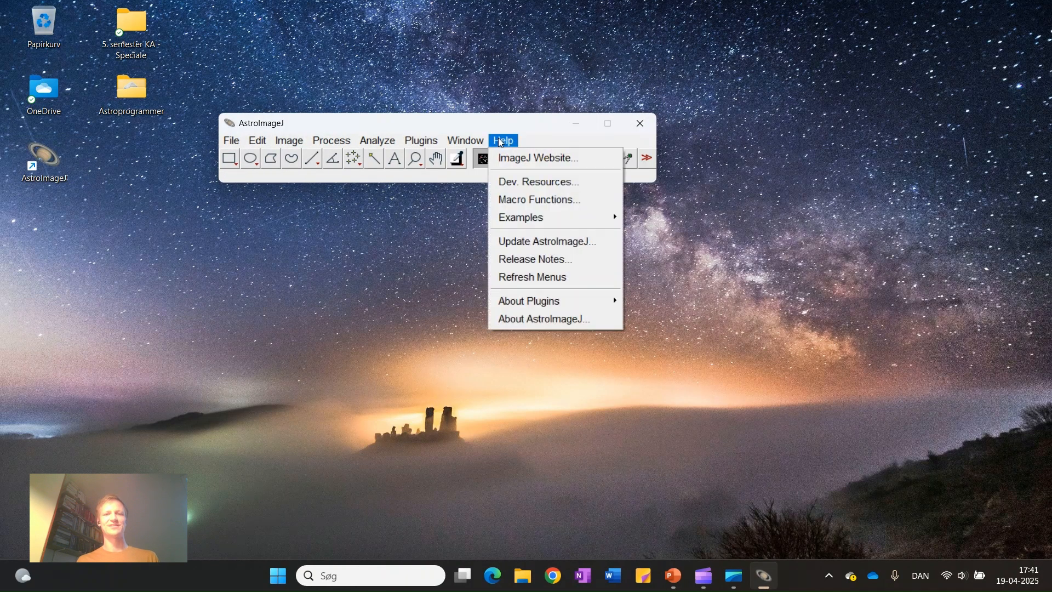
pyautogui.click(561, 326)
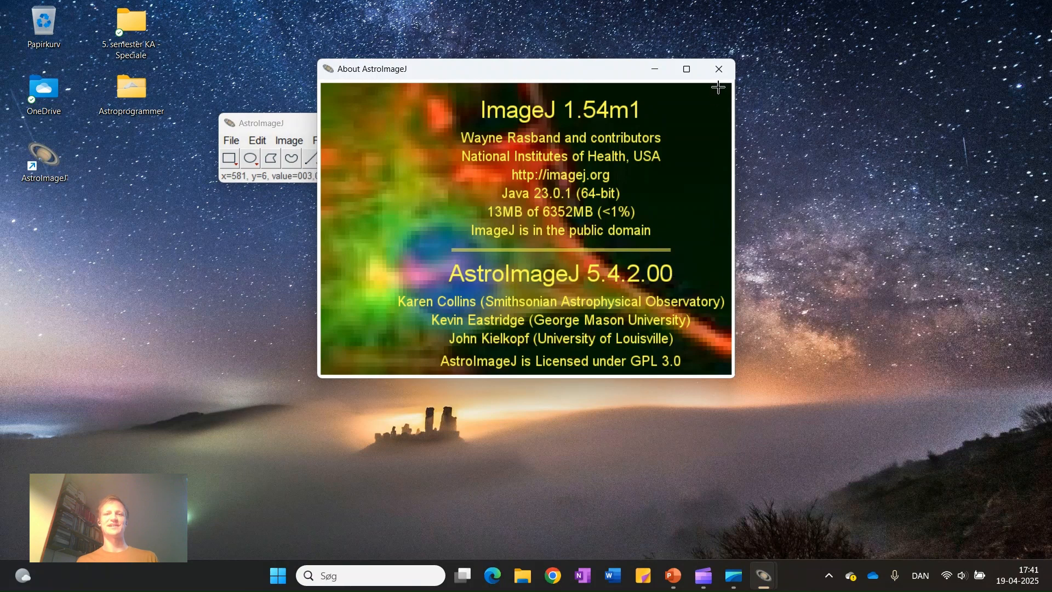
pyautogui.click(719, 69)
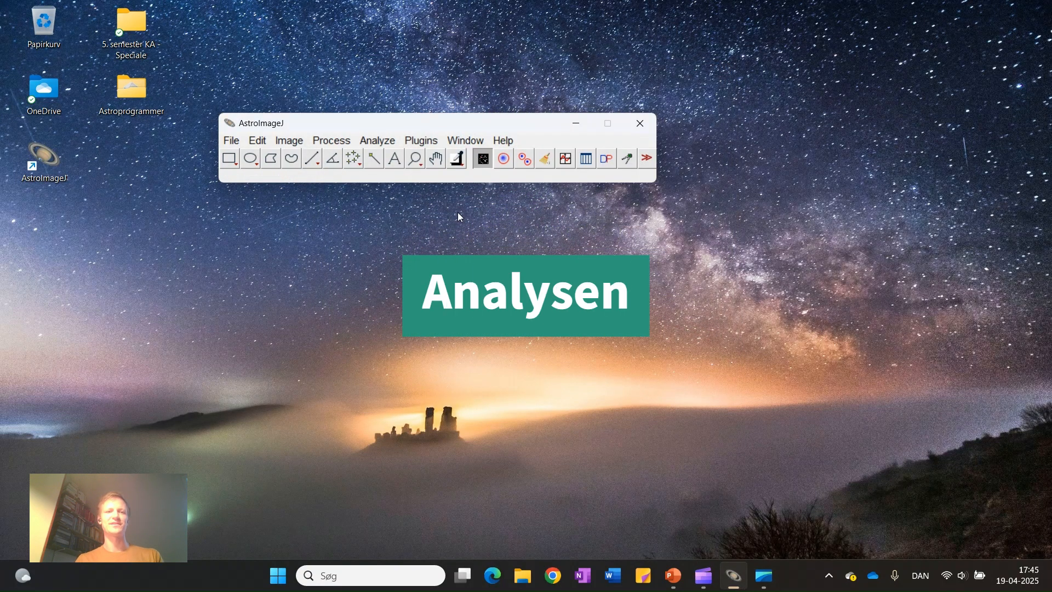
# Import the image sequence from the ZZ UMa_sub (02-04-2025) folder as a virtual stack, filtering file names by .fit
pyautogui.click(231, 142)
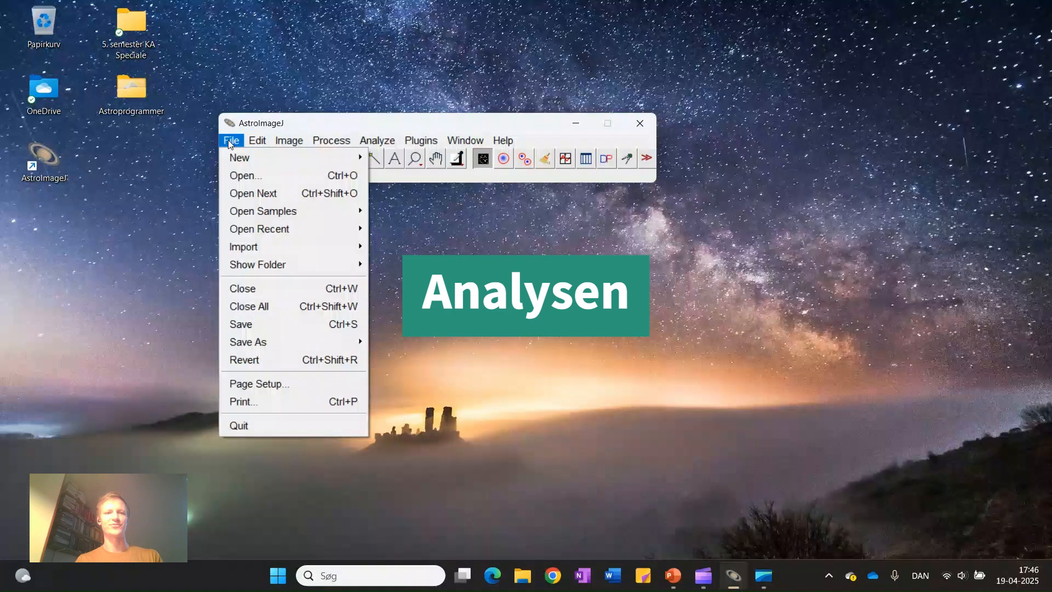
pyautogui.moveTo(267, 253)
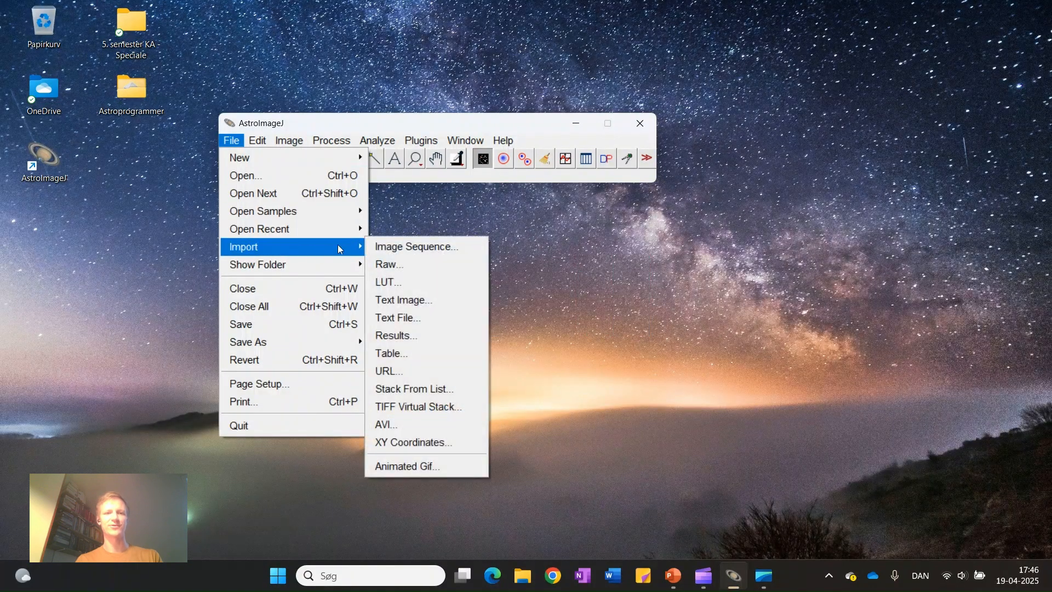
pyautogui.click(455, 248)
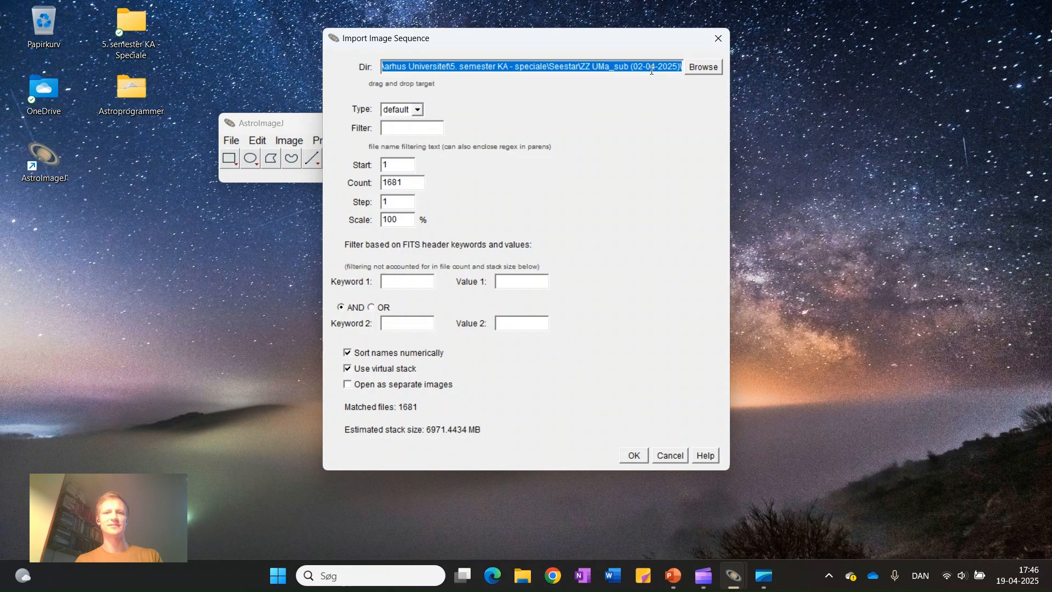
pyautogui.click(437, 128)
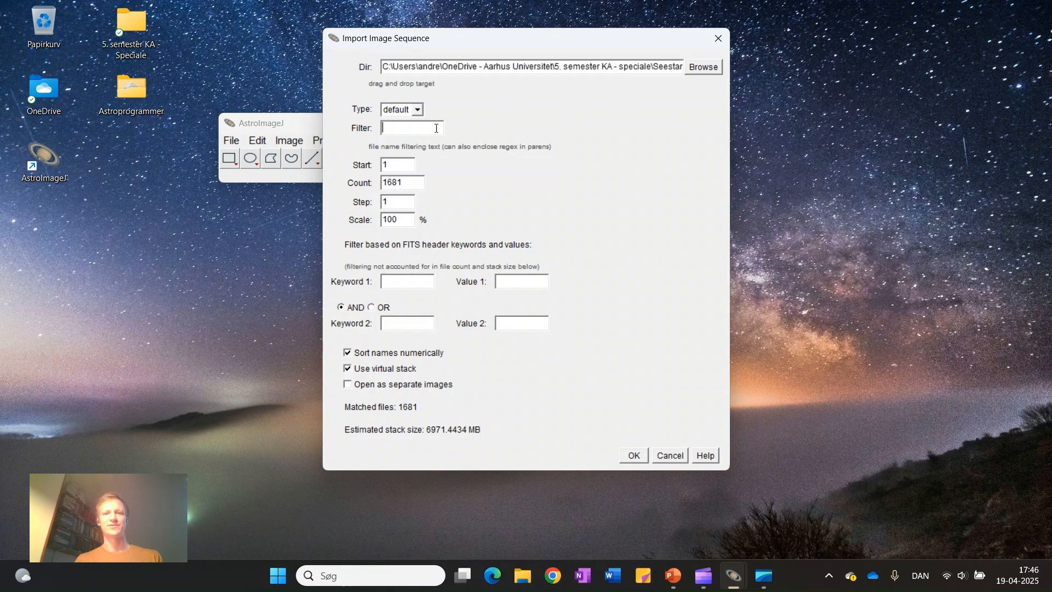
pyautogui.write('.fit')
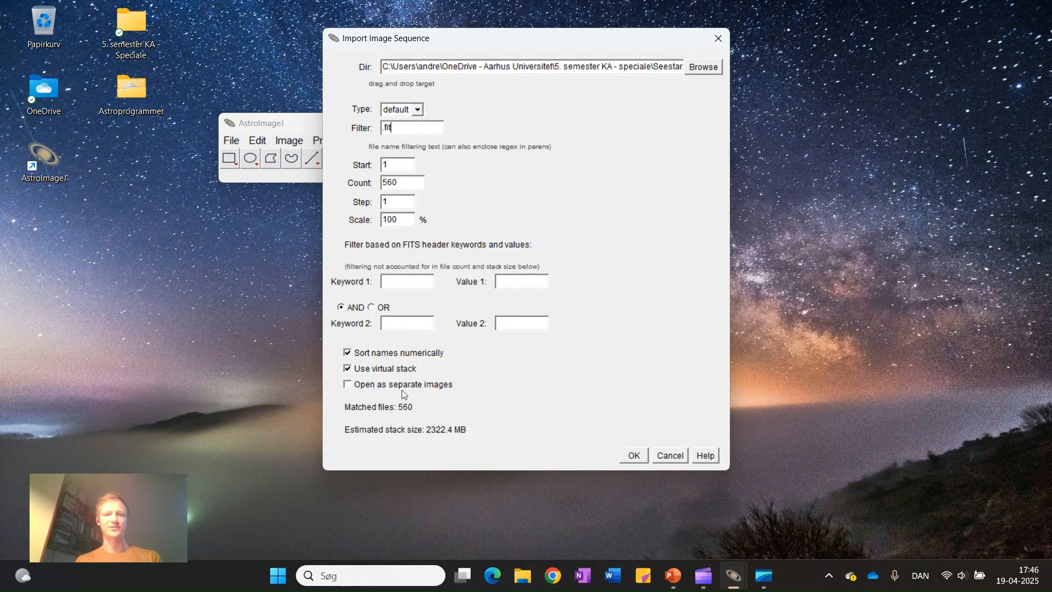
pyautogui.click(634, 456)
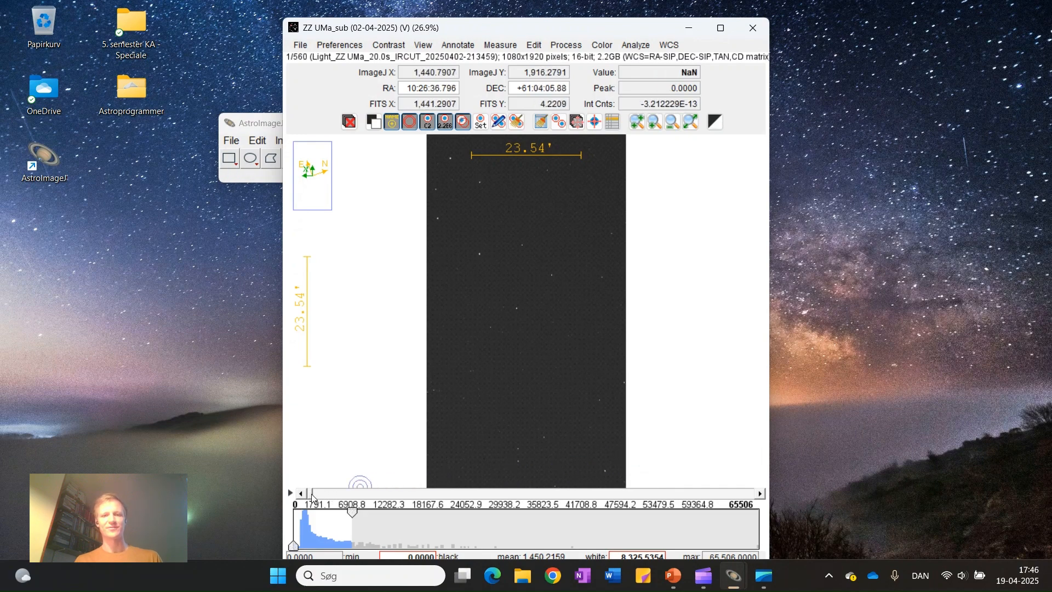
# Examine the bright star near the centre of the first ZZ UMa frame up close, and the surrounding star field
pyautogui.moveTo(312, 497); pyautogui.dragTo(514, 307)
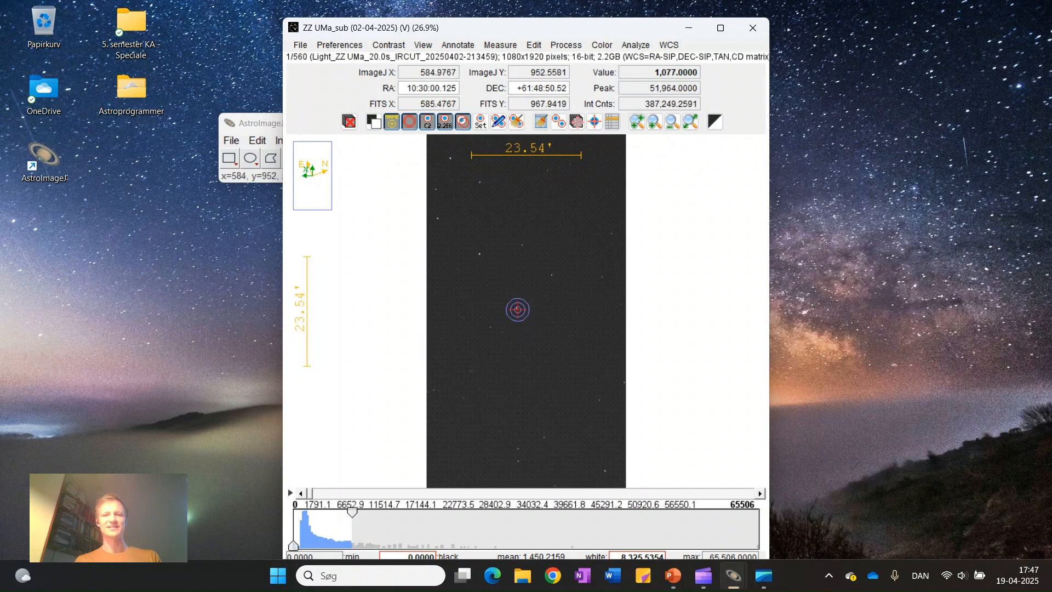
pyautogui.scroll(10, 517, 310)
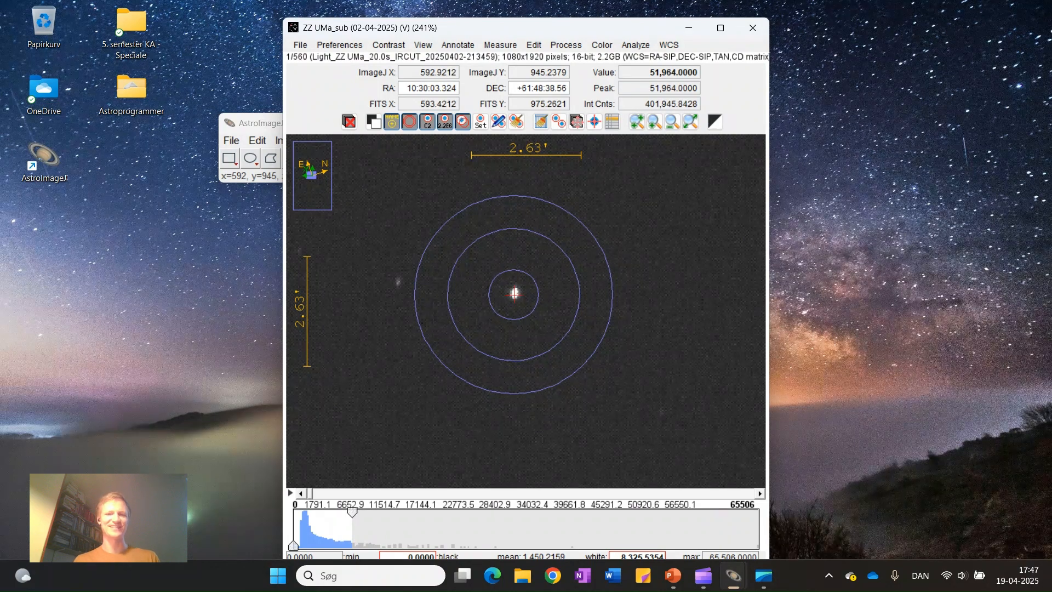
pyautogui.scroll(-2, 514, 294)
pyautogui.scroll(-5, 514, 294)
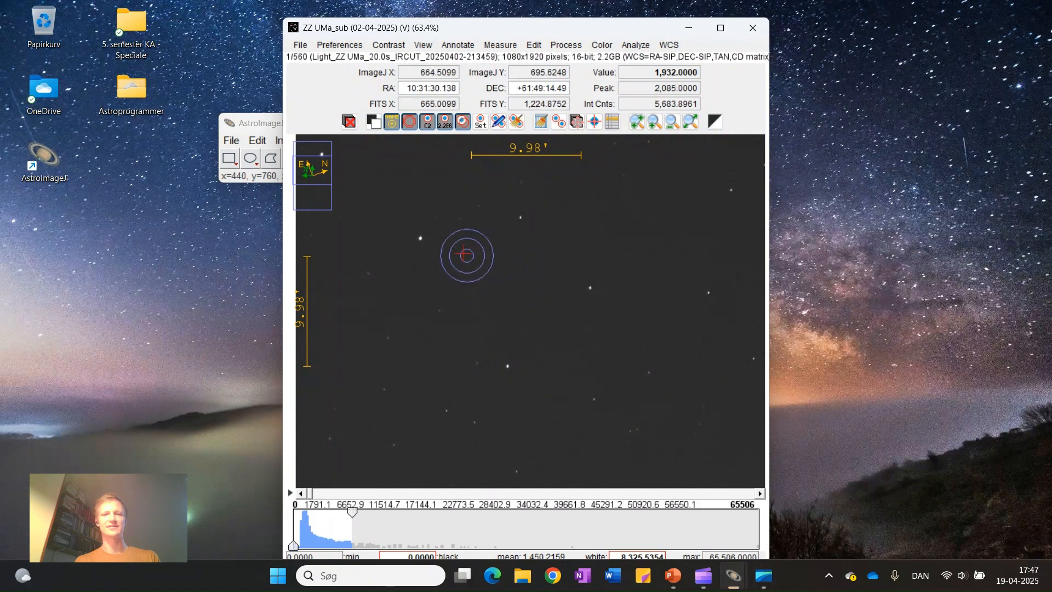
pyautogui.scroll(-1, 499, 266)
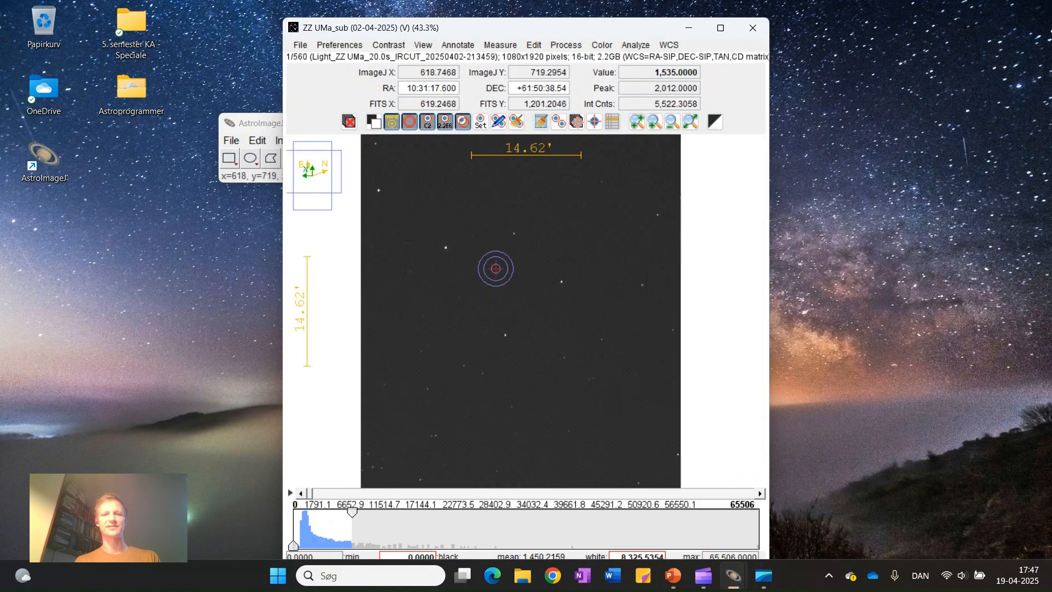
pyautogui.scroll(-1, 495, 269)
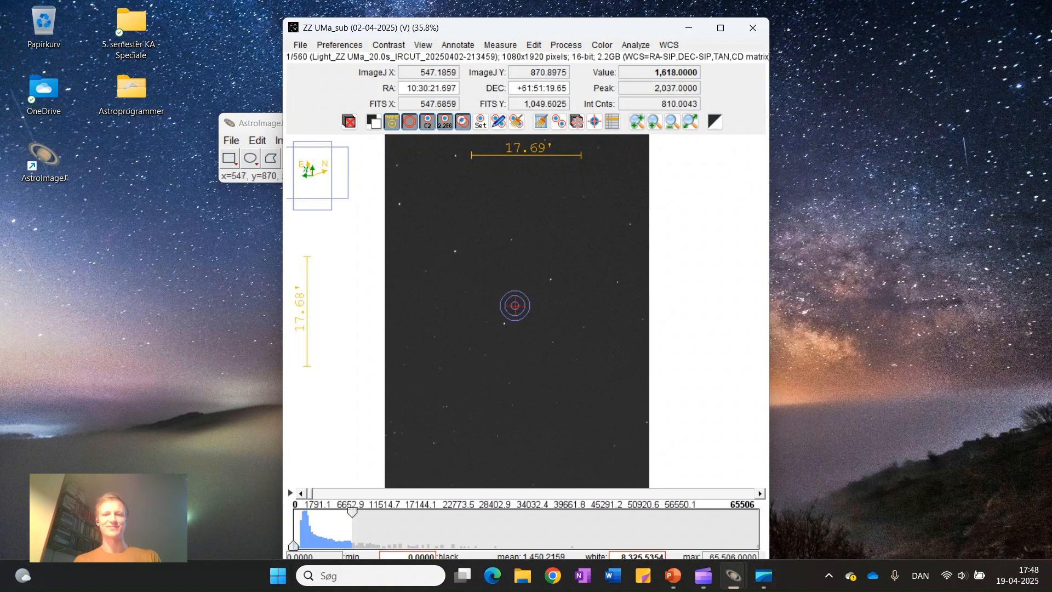
# Inspect the pixel values of the target star near the centre of the first frame with the aperture centred on it
pyautogui.scroll(4, 515, 305)
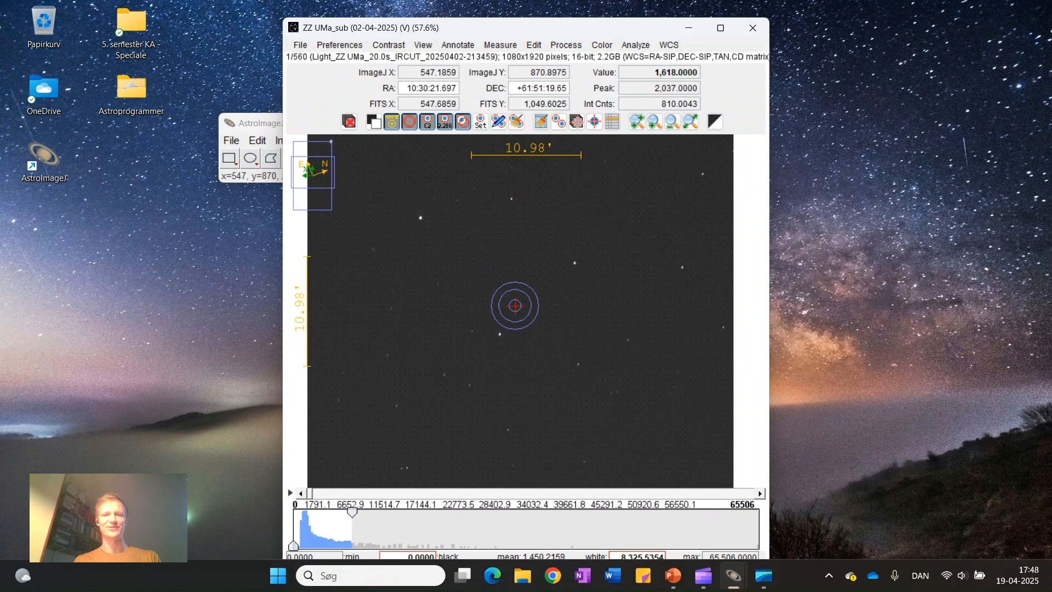
pyautogui.scroll(1, 515, 305)
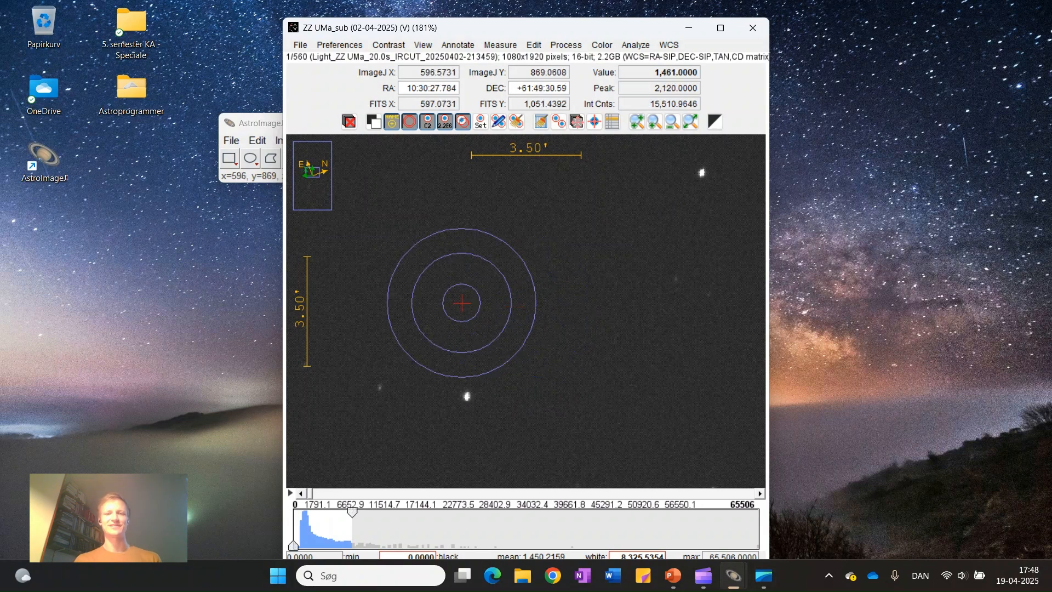
pyautogui.moveTo(462, 302)
pyautogui.mouseDown()
pyautogui.moveTo(498, 284)
pyautogui.moveTo(411, 297)
pyautogui.moveTo(445, 299)
pyautogui.mouseUp()
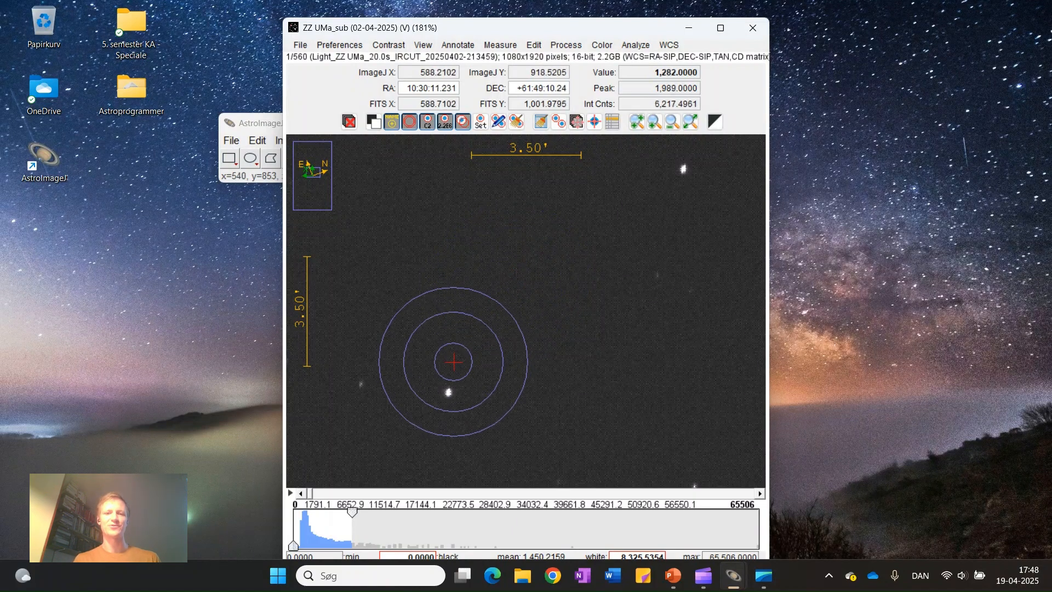
pyautogui.moveTo(448, 392); pyautogui.dragTo(496, 278)
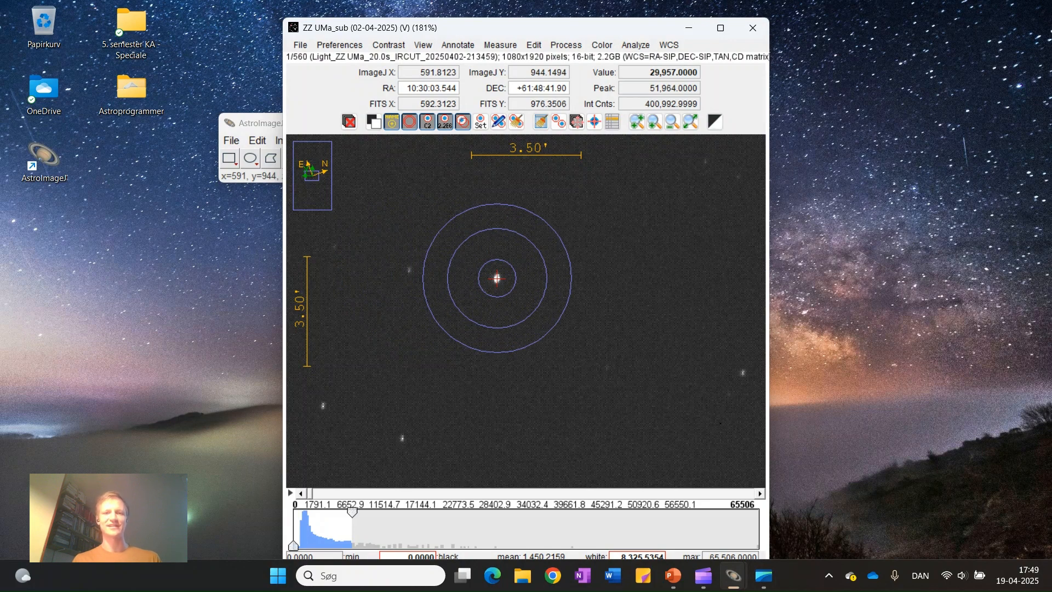
# Plot the seeing profile of the bright star to the upper left of the target, examine its aperture radii, and close the plot
pyautogui.scroll(-5, 497, 278)
pyautogui.moveTo(491, 229); pyautogui.dragTo(509, 297)
pyautogui.scroll(7, 421, 208)
pyautogui.moveTo(443, 244); pyautogui.dragTo(477, 304)
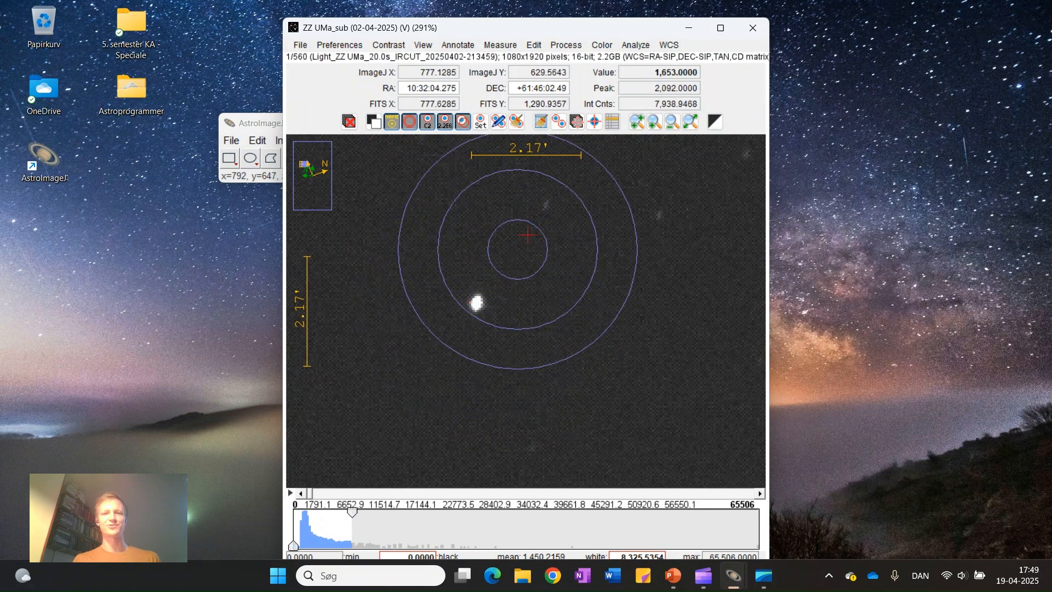
pyautogui.click(634, 49)
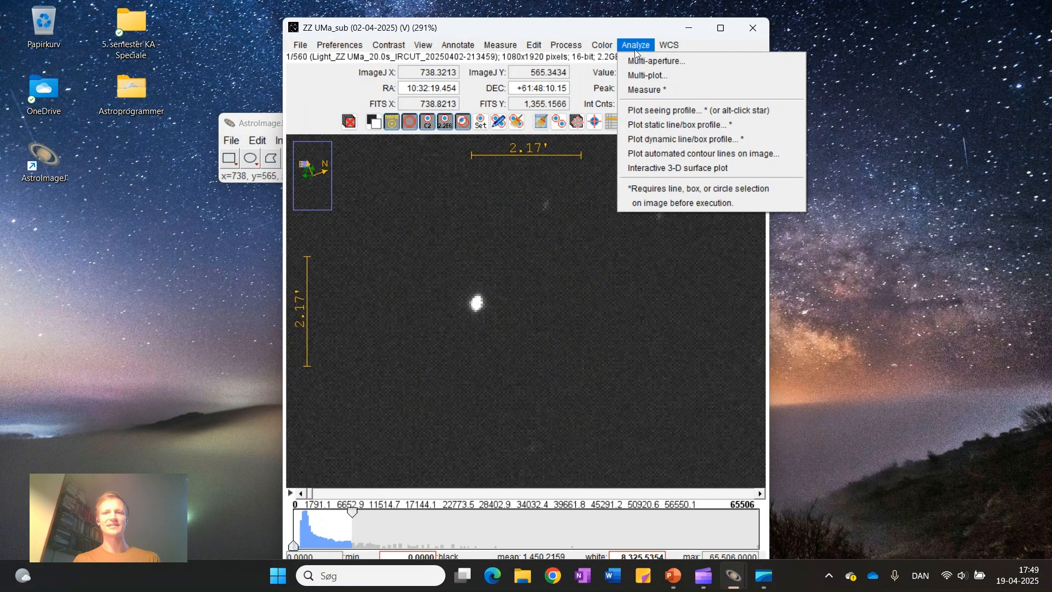
pyautogui.click(660, 109)
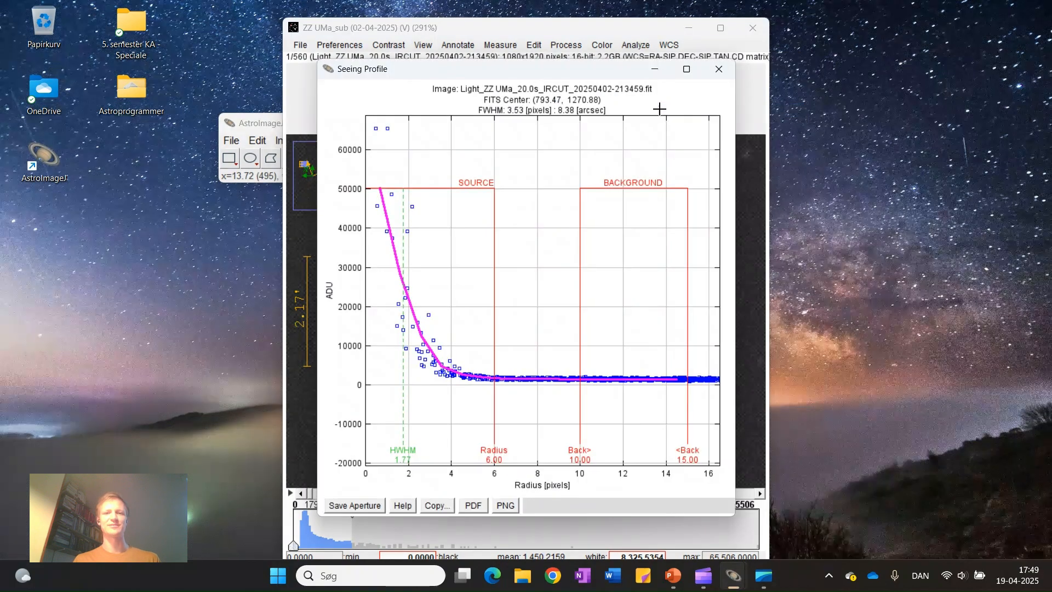
pyautogui.moveTo(507, 73); pyautogui.dragTo(699, 79)
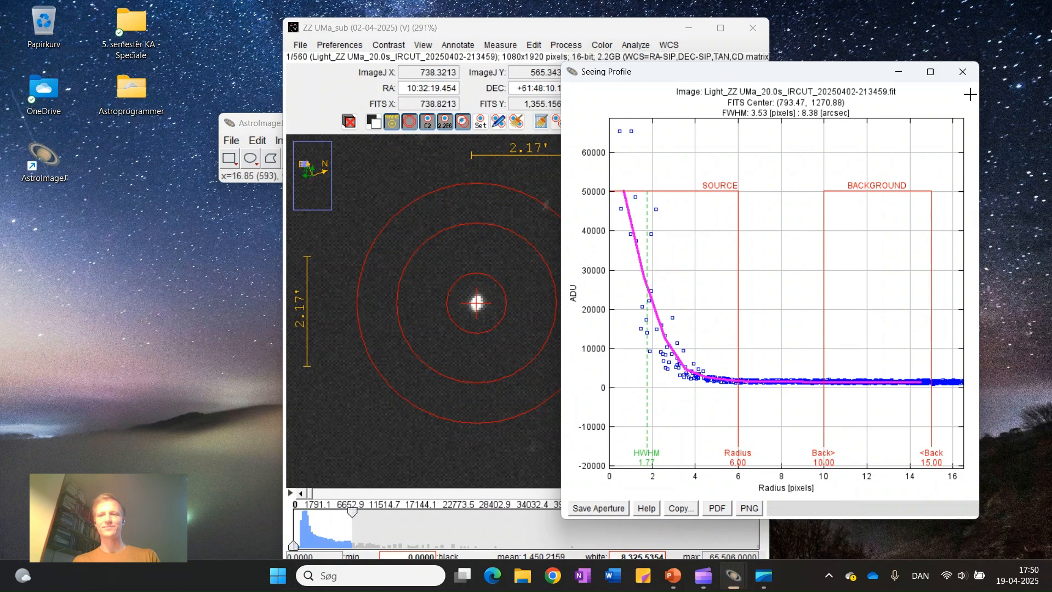
pyautogui.click(963, 73)
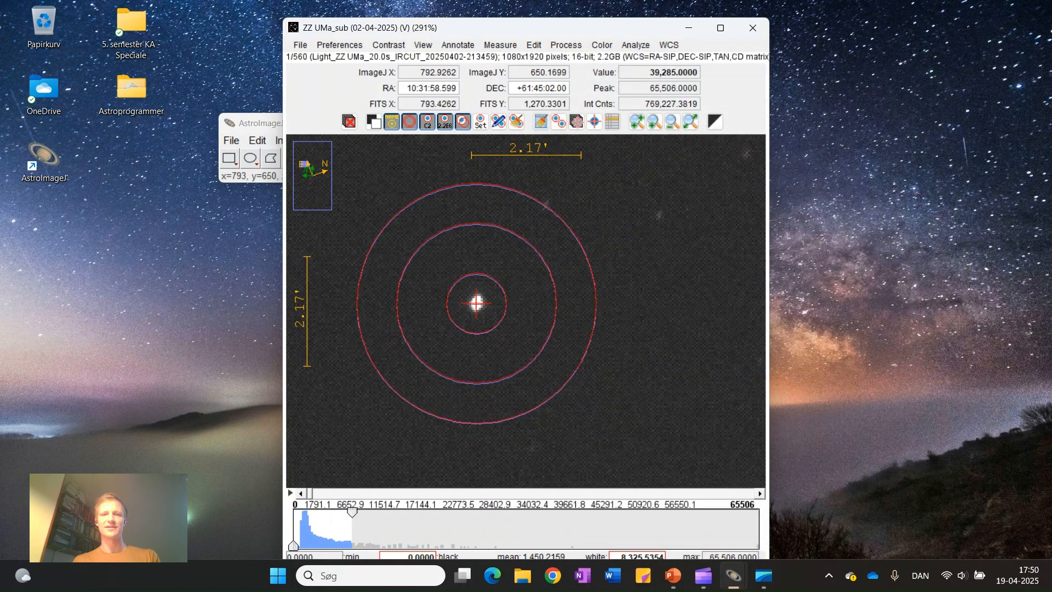
# Delete the red aperture left on the bright star used for the seeing profile
pyautogui.scroll(-5, 477, 301)
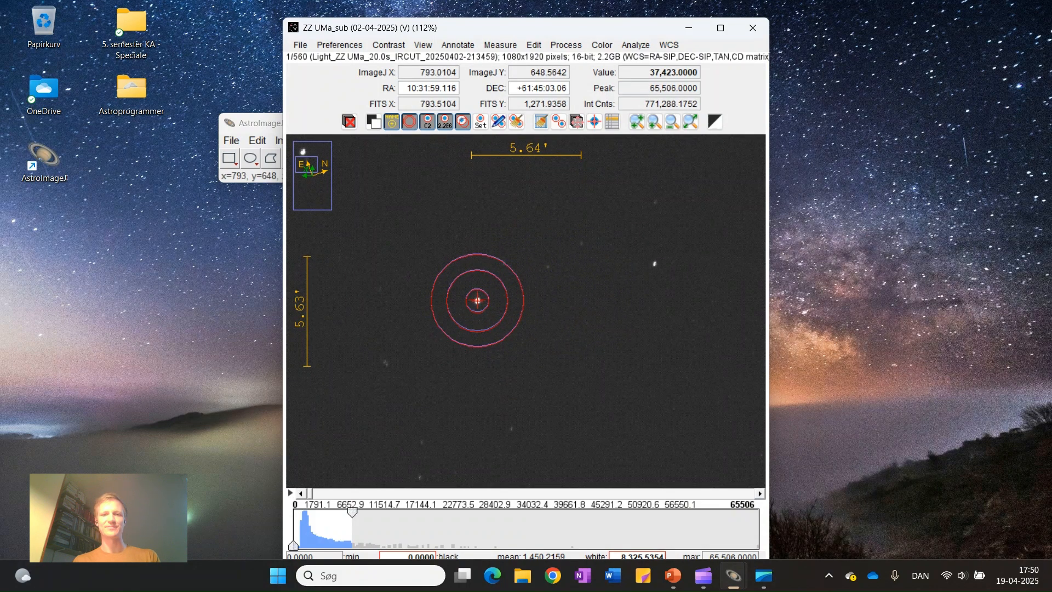
pyautogui.rightClick(478, 301)
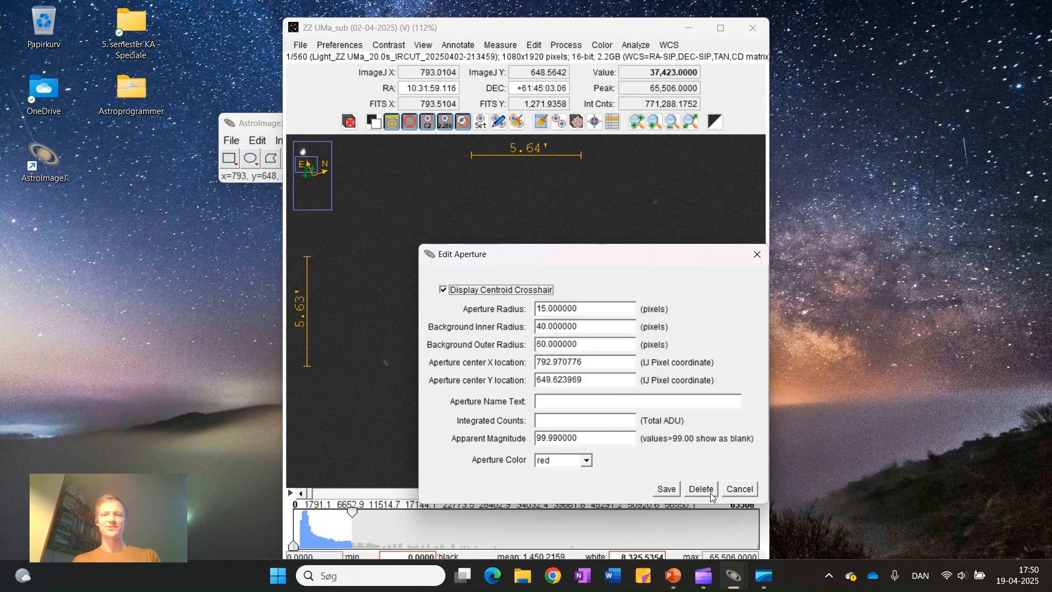
pyautogui.click(709, 492)
pyautogui.scroll(-3, 586, 319)
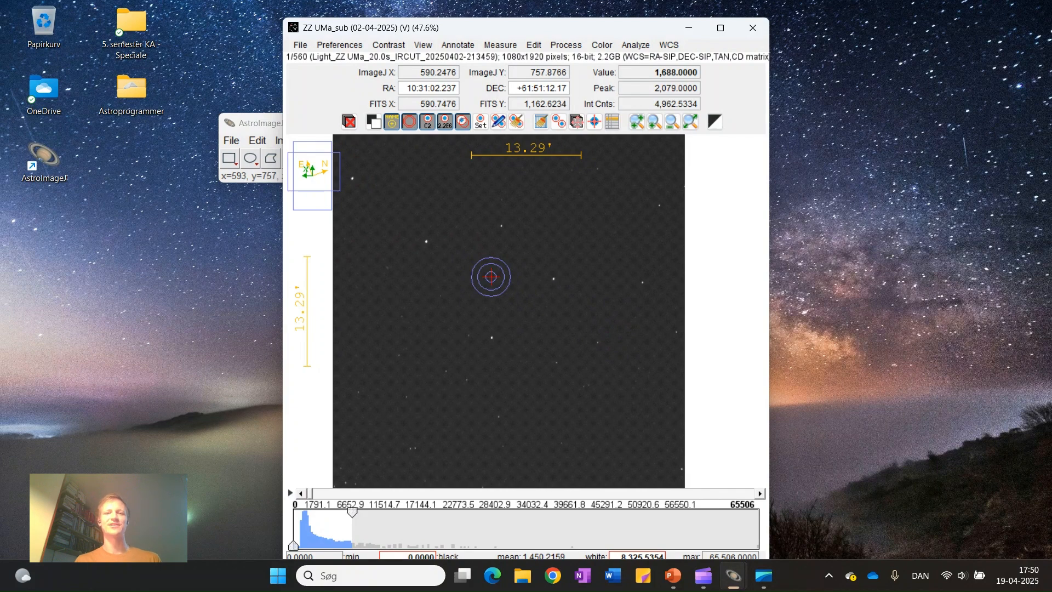
# Set up Multi-Aperture with fixed apertures: photometric radius 6, inner background annulus 10 and outer background annulus 15 pixels
pyautogui.click(637, 47)
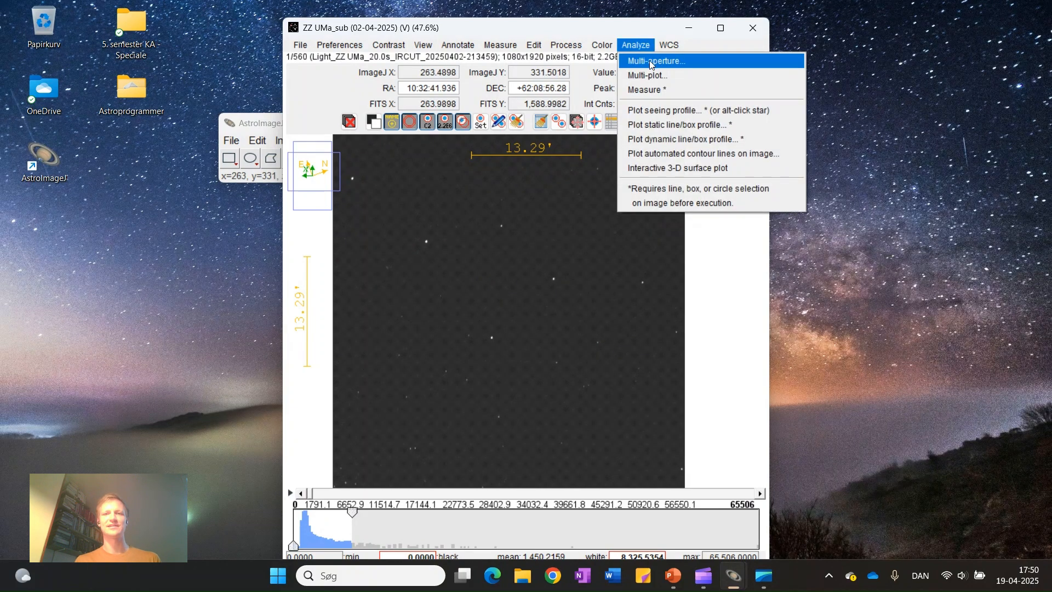
pyautogui.click(688, 61)
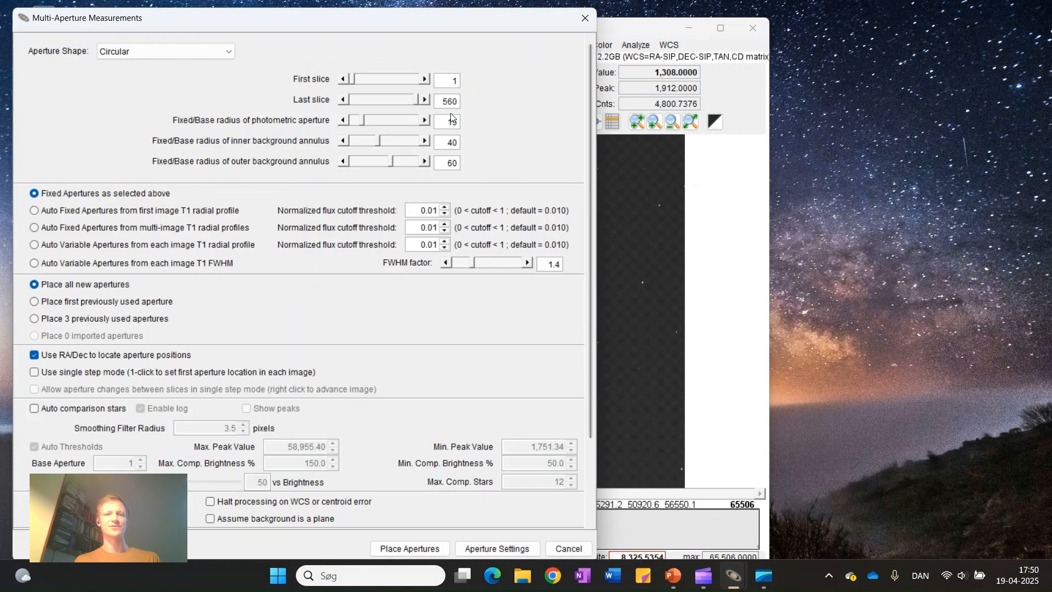
pyautogui.moveTo(446, 121); pyautogui.dragTo(470, 127)
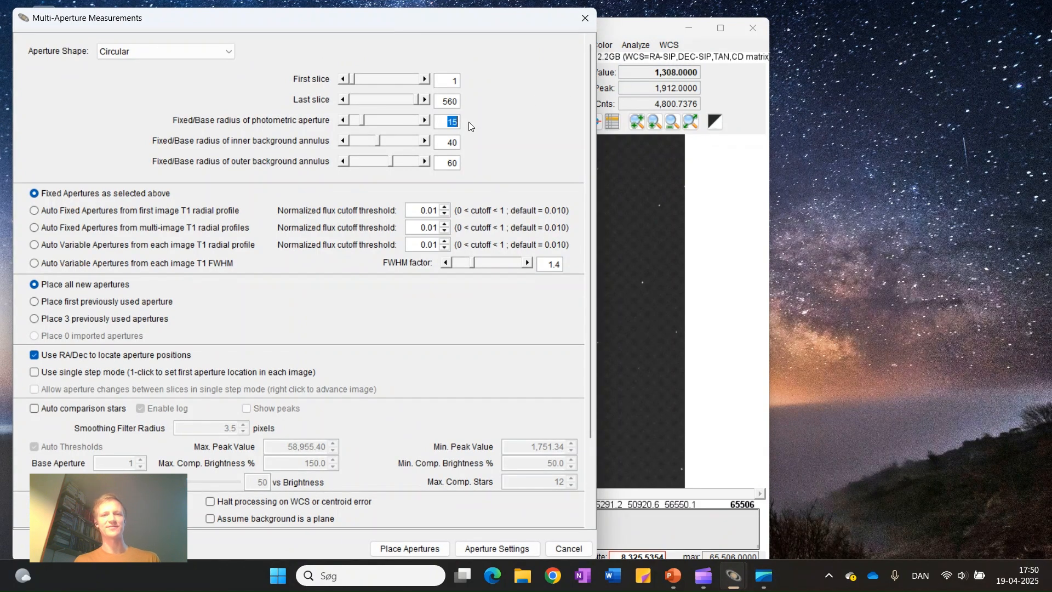
pyautogui.write('6')
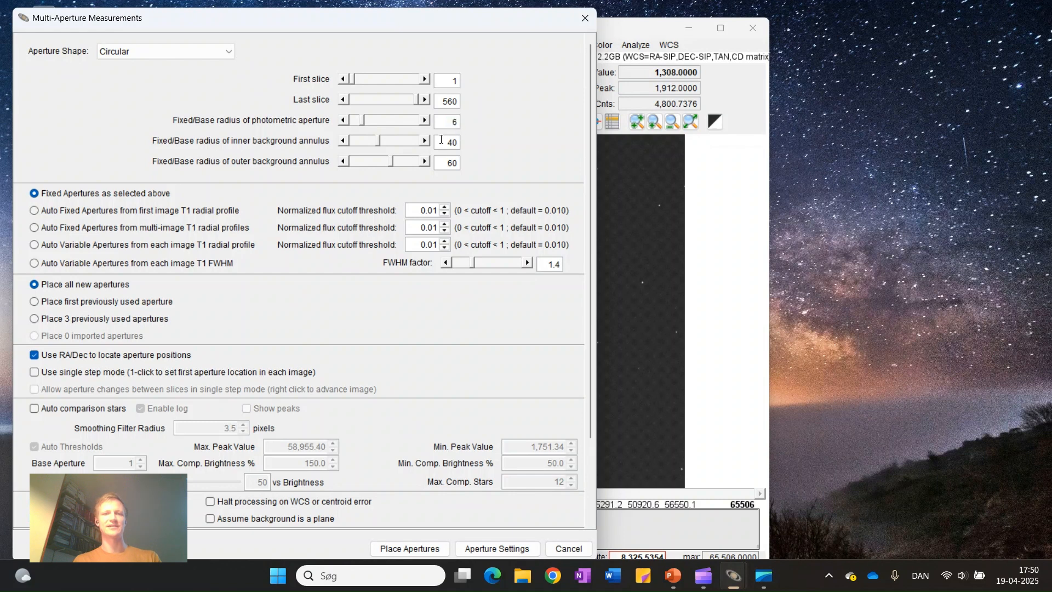
pyautogui.moveTo(441, 141); pyautogui.dragTo(466, 164)
pyautogui.write('10')
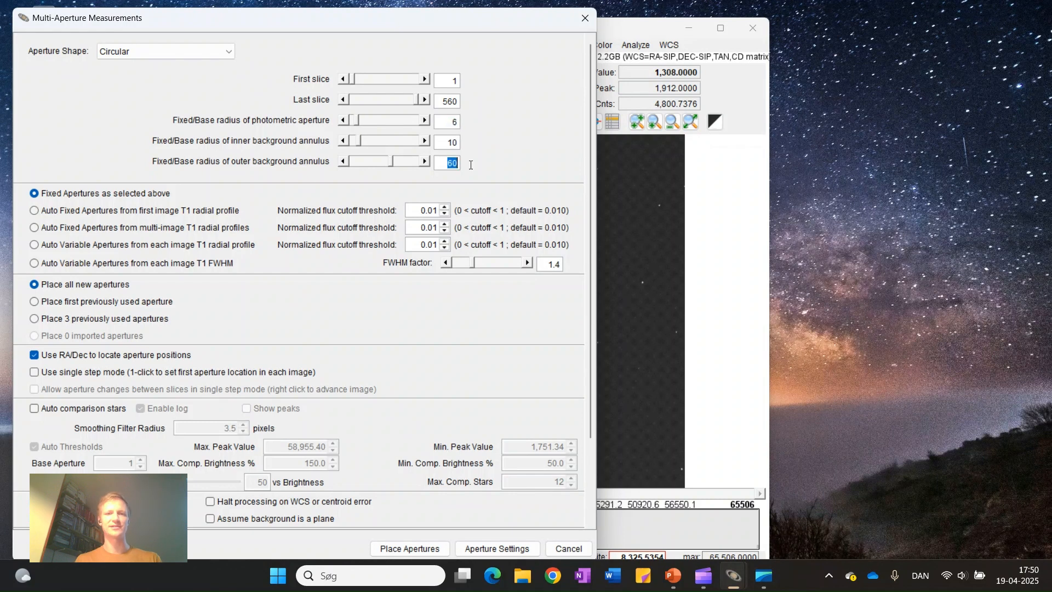
pyautogui.write('15')
pyautogui.click(450, 143)
pyautogui.click(56, 196)
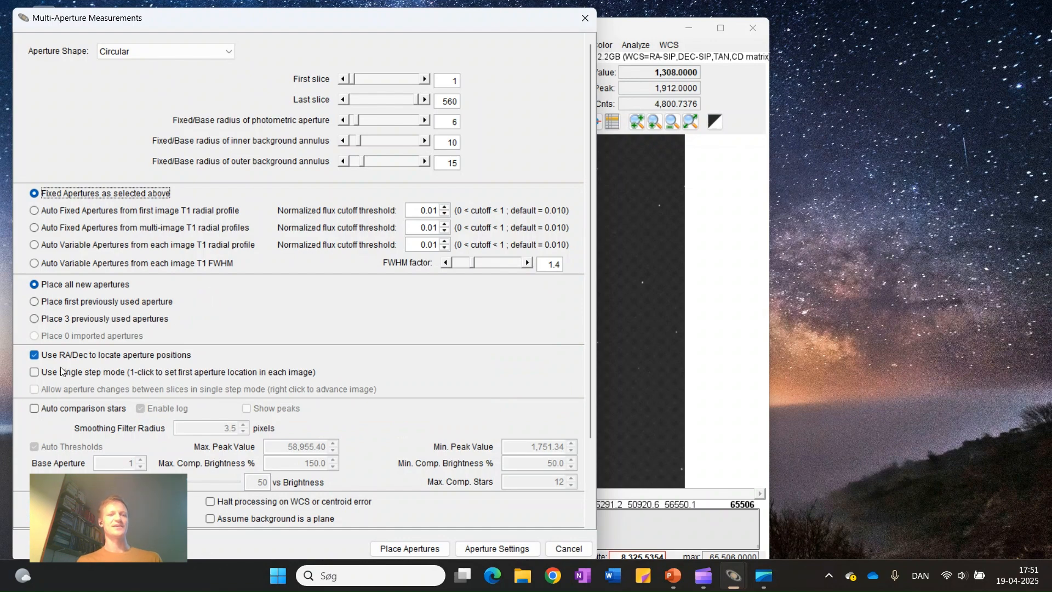
# Review the RA/Dec positioning option and the main and additional aperture photometry settings, leaving them without changes
pyautogui.moveTo(63, 361)
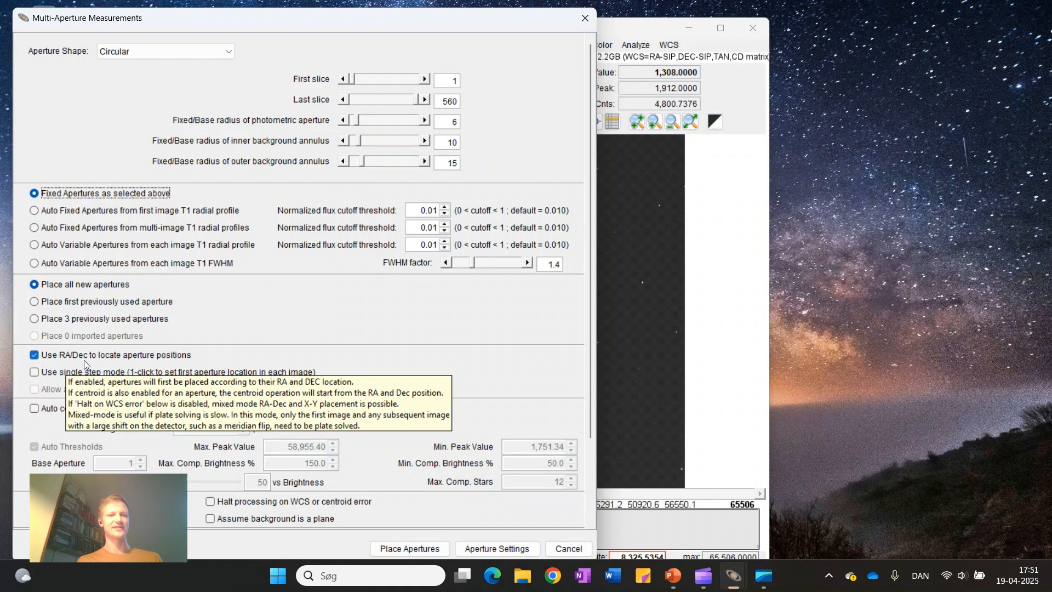
pyautogui.moveTo(116, 363)
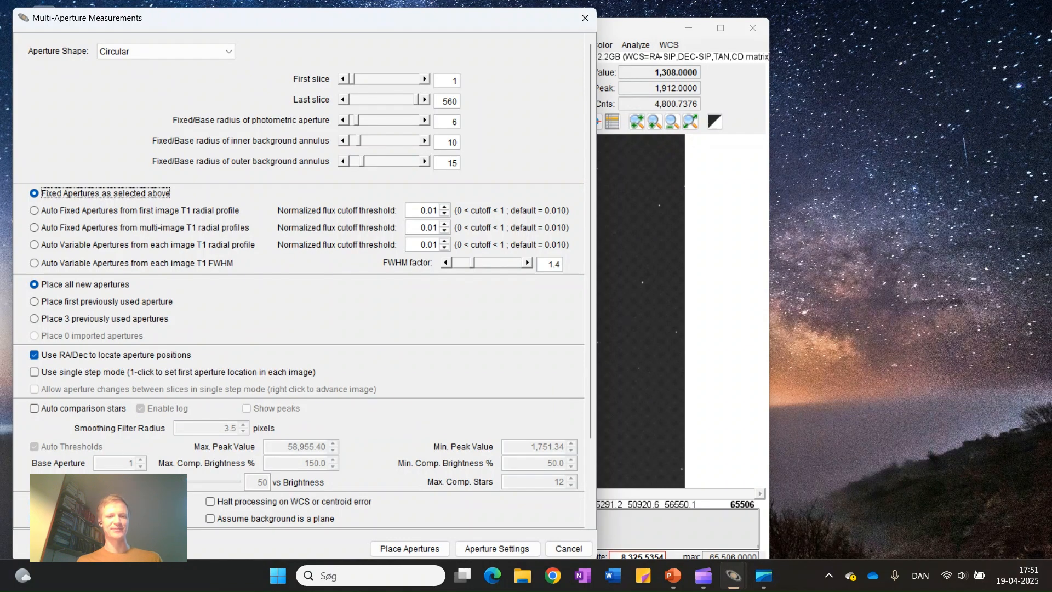
pyautogui.click(470, 549)
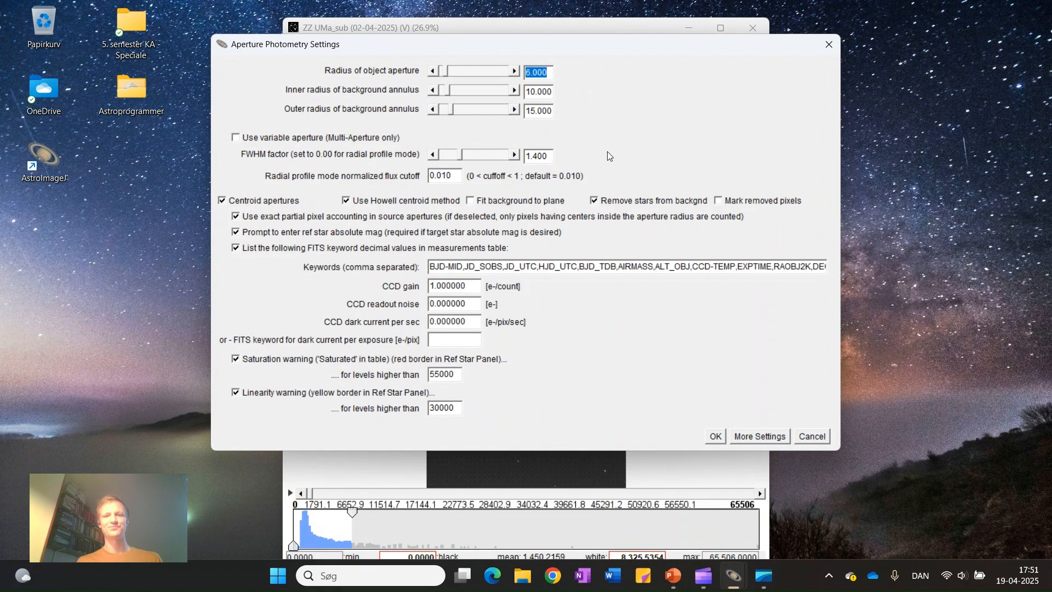
pyautogui.click(745, 436)
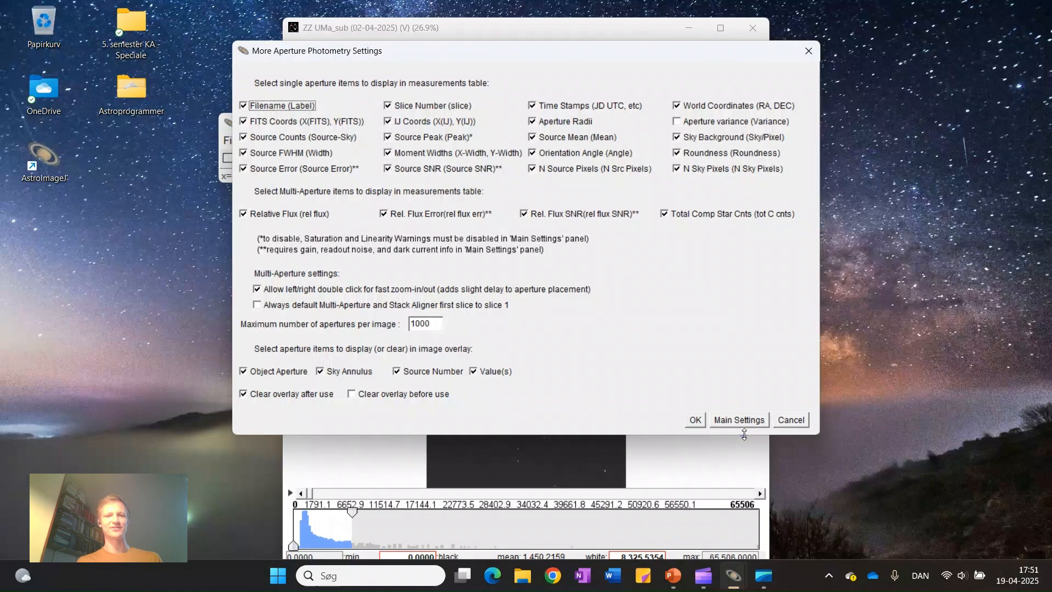
pyautogui.click(792, 420)
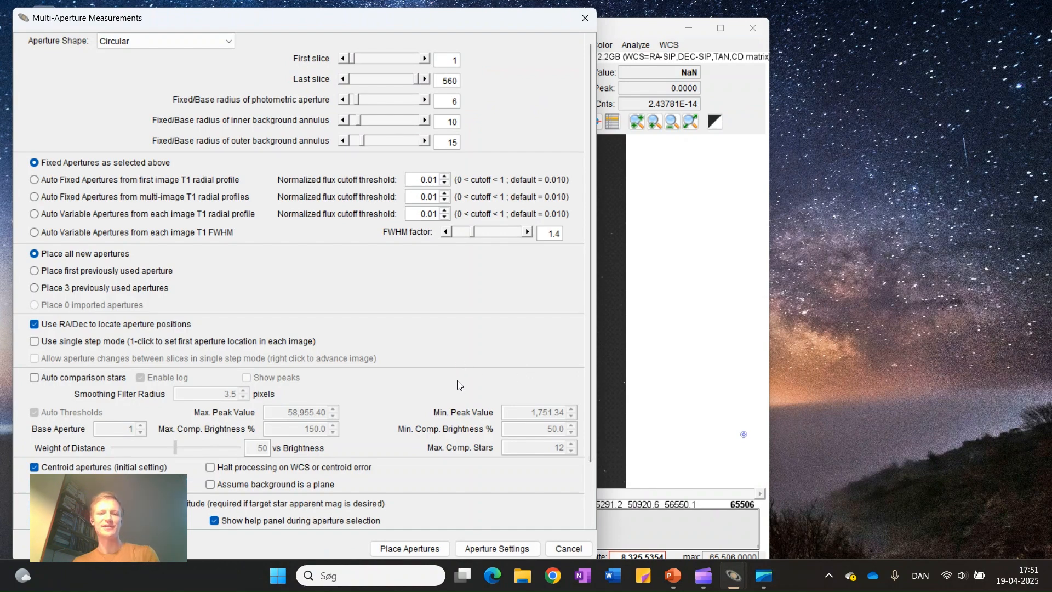
# Start placing the apertures and put target aperture T1 on the ZZ UMa star near the frame's centre
pyautogui.click(412, 547)
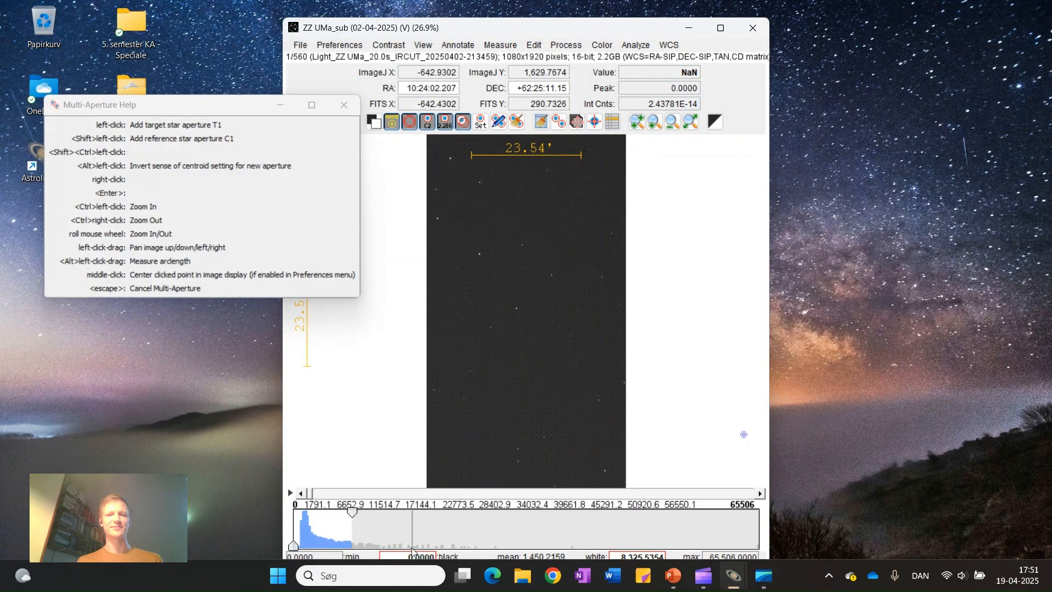
pyautogui.click(198, 108)
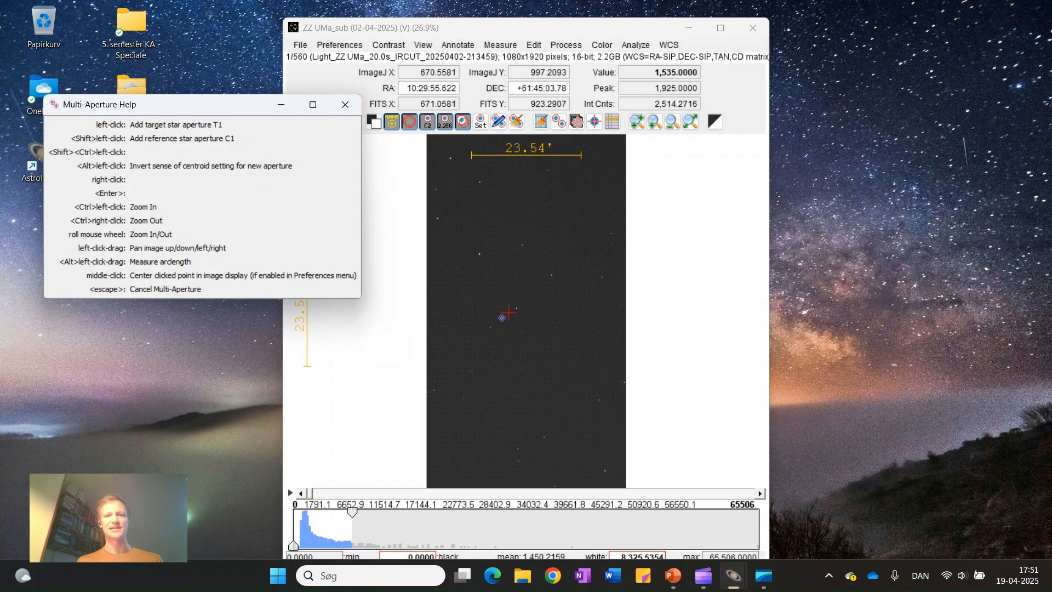
pyautogui.scroll(2, 512, 307)
pyautogui.scroll(6, 511, 307)
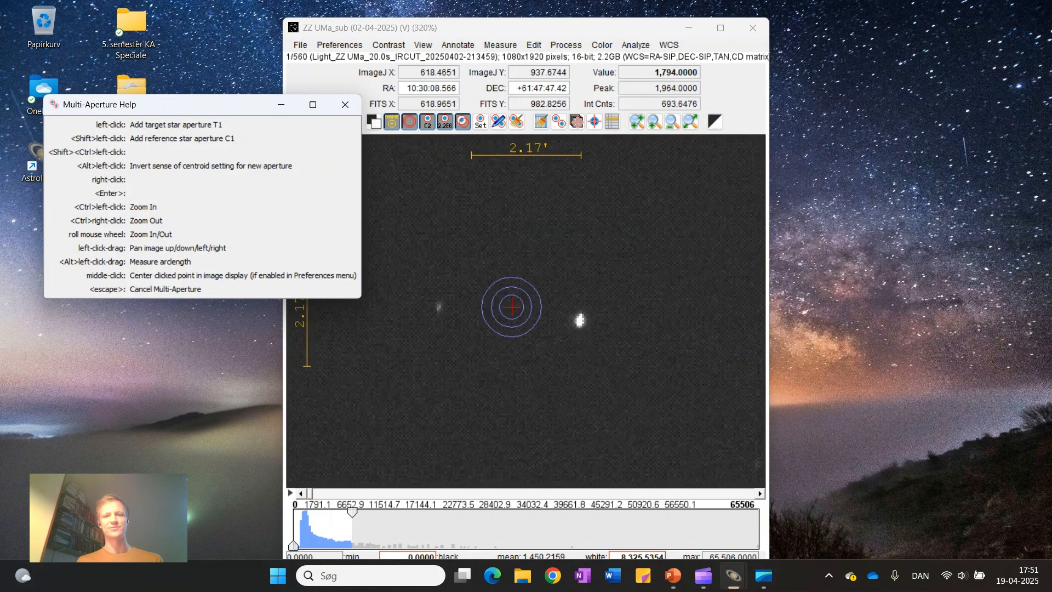
pyautogui.click(589, 322)
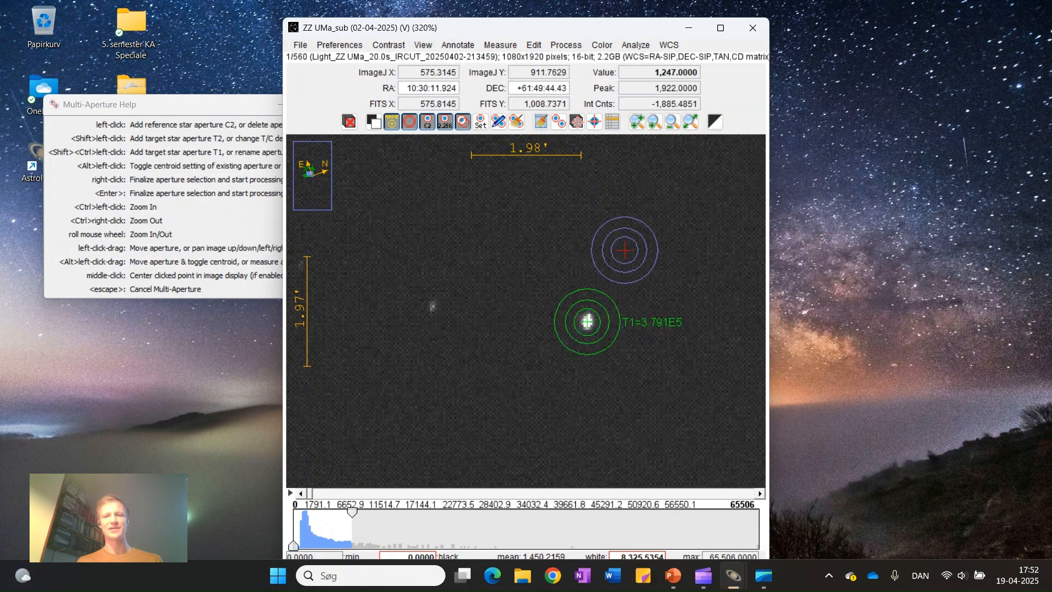
# Look up the candidate comparison star to the upper right of T1 in SIMBAD, using a 2 arcmin search radius, and examine its entry
pyautogui.scroll(-4, 624, 249)
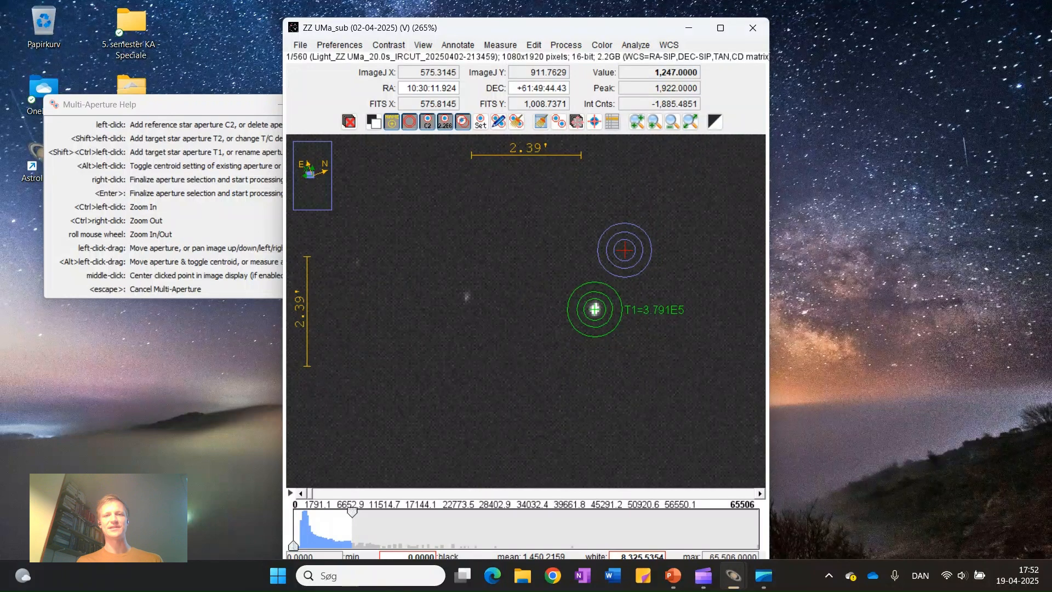
pyautogui.scroll(-4, 535, 327)
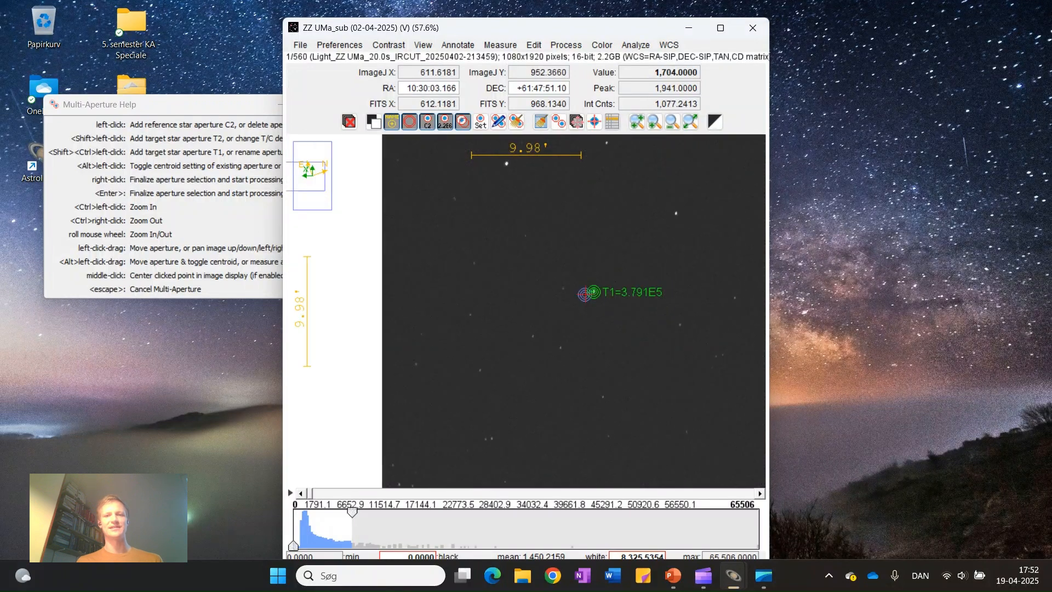
pyautogui.click(188, 108)
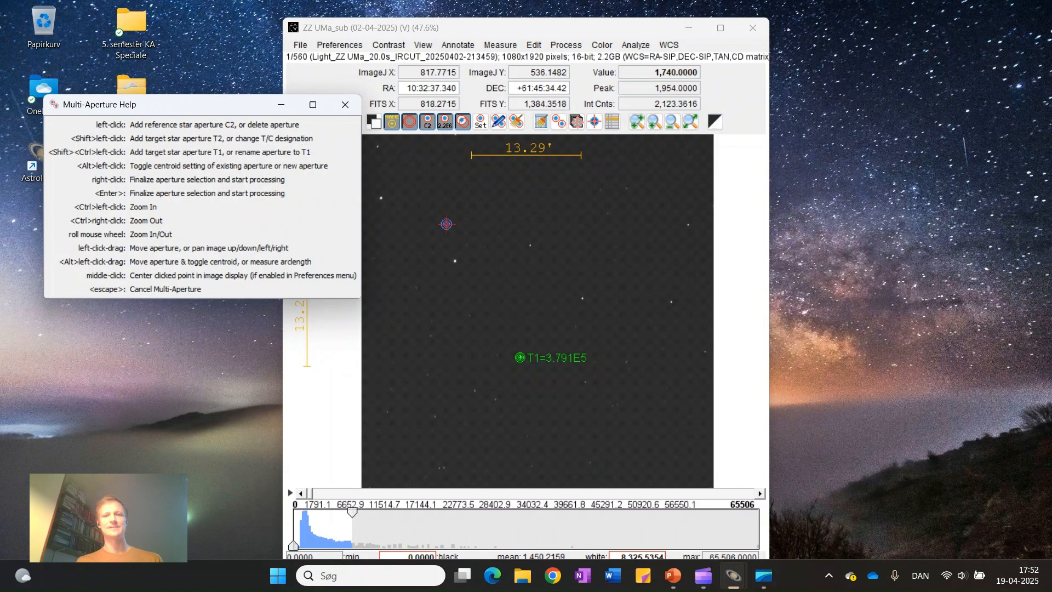
pyautogui.scroll(-1, 582, 299)
pyautogui.scroll(5, 583, 299)
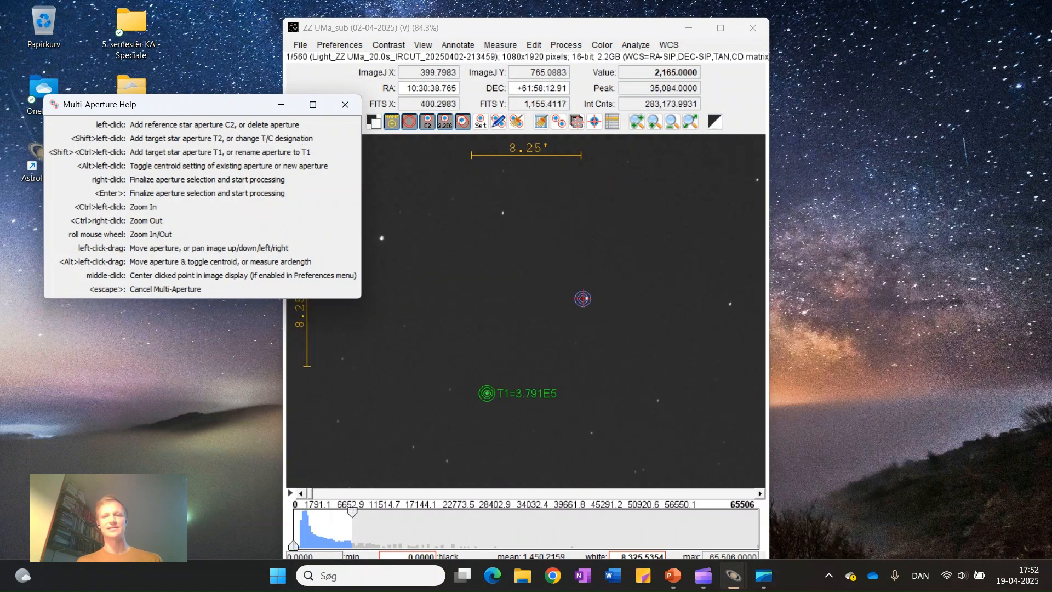
pyautogui.click(594, 297)
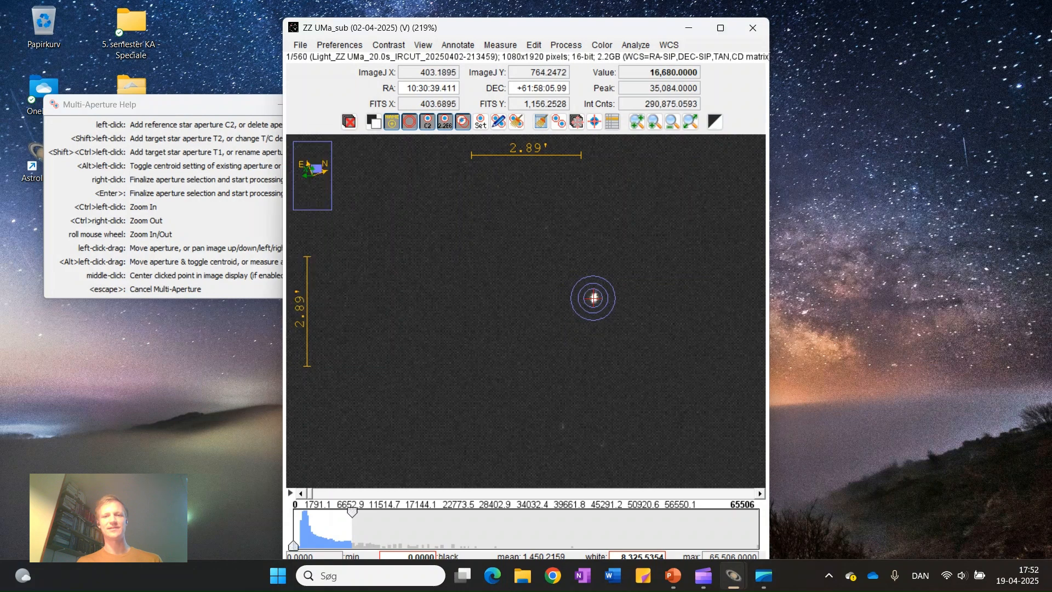
pyautogui.press('Return')
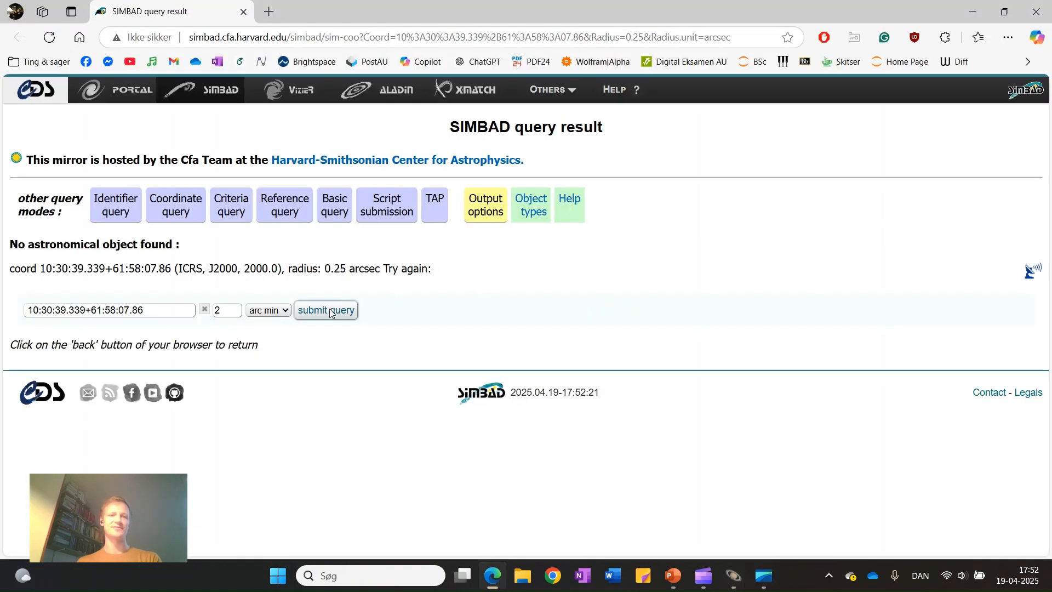
pyautogui.click(329, 310)
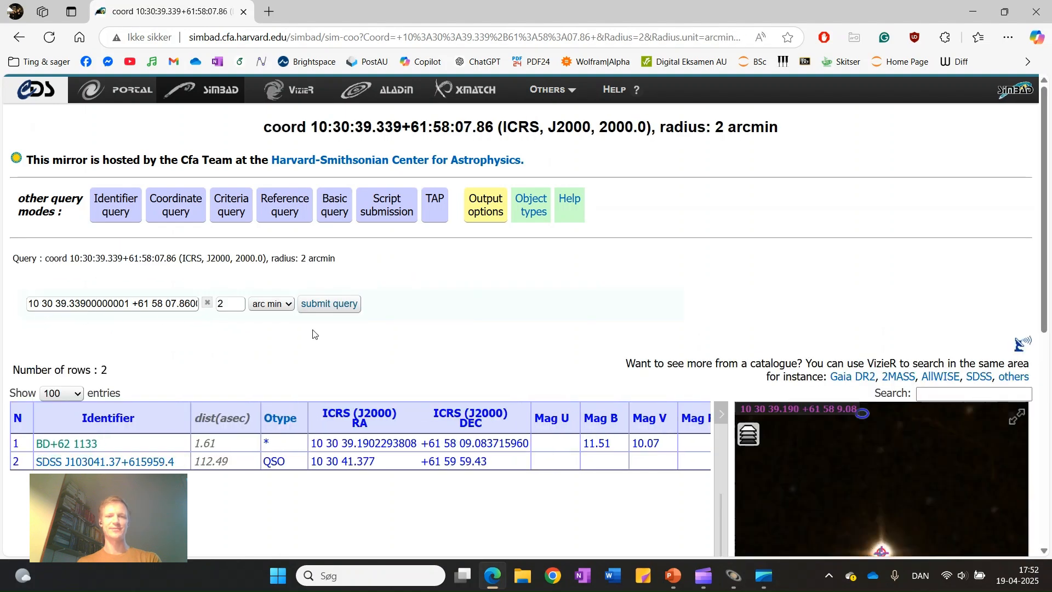
pyautogui.scroll(-5, 476, 346)
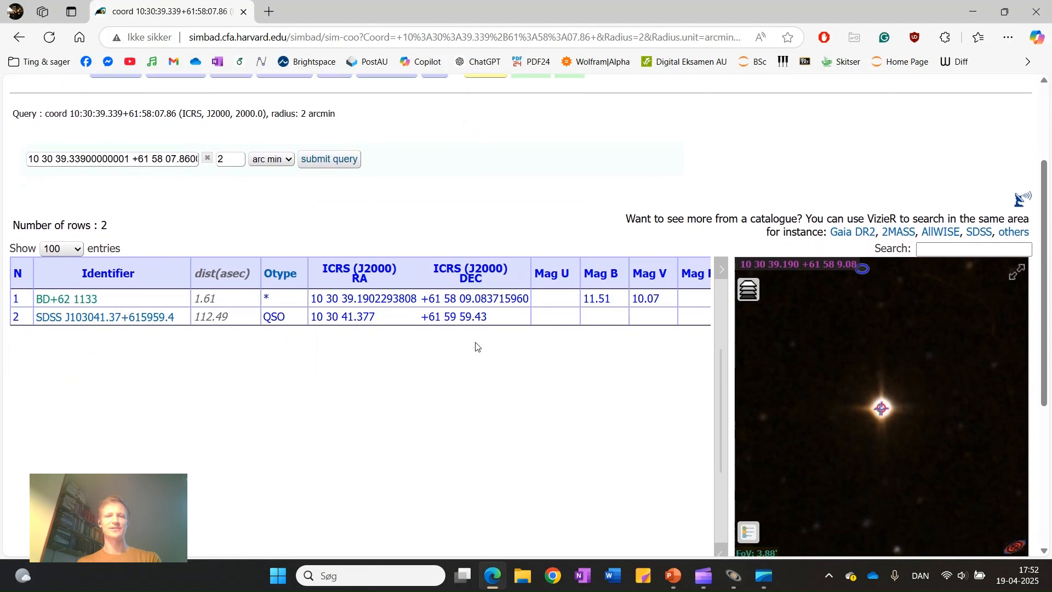
# Check the object type in SIMBAD's BD+62 1133 entry, and set comparison star C2's magnitude to 10.07 in AstroImageJ
pyautogui.scroll(1, 475, 346)
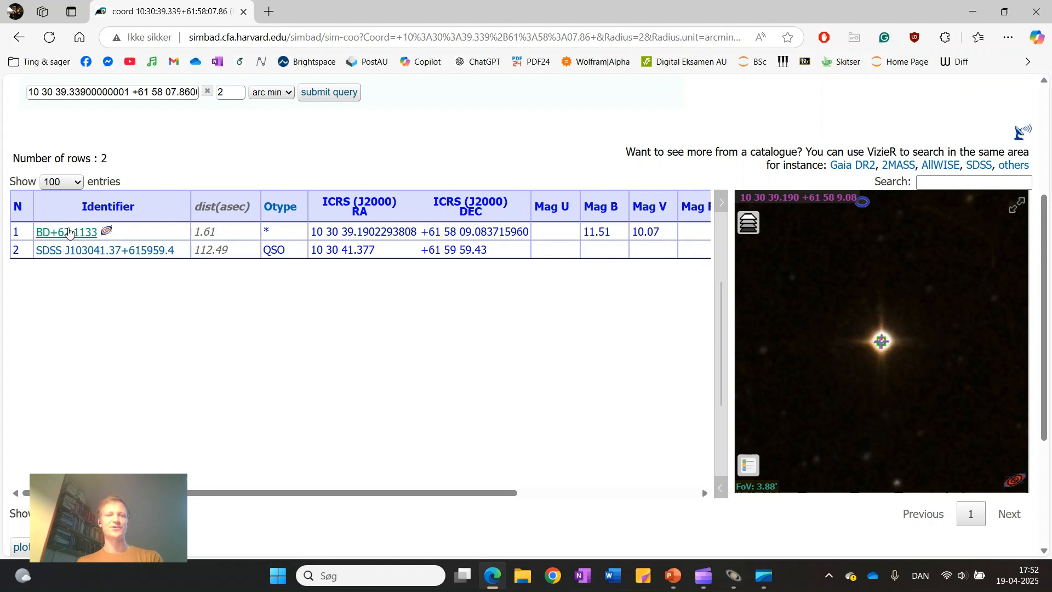
pyautogui.click(72, 237)
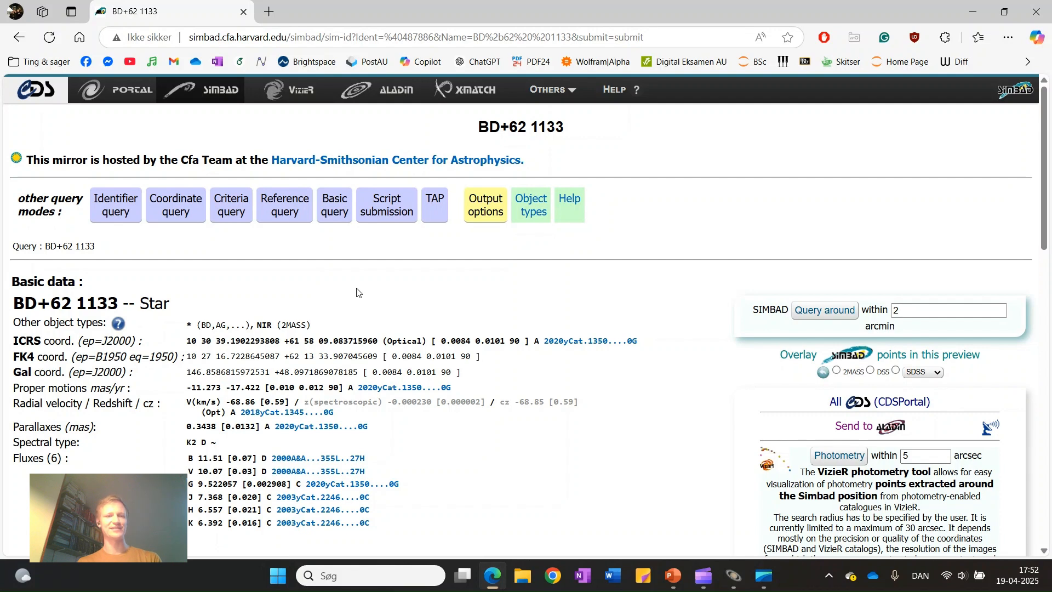
pyautogui.moveTo(122, 304); pyautogui.dragTo(178, 305)
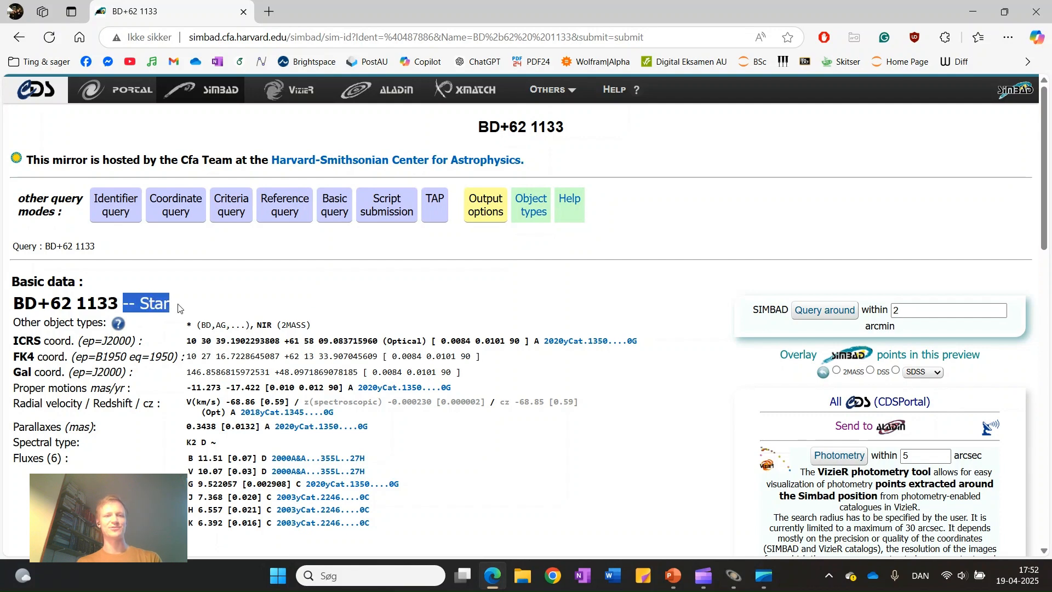
pyautogui.click(220, 302)
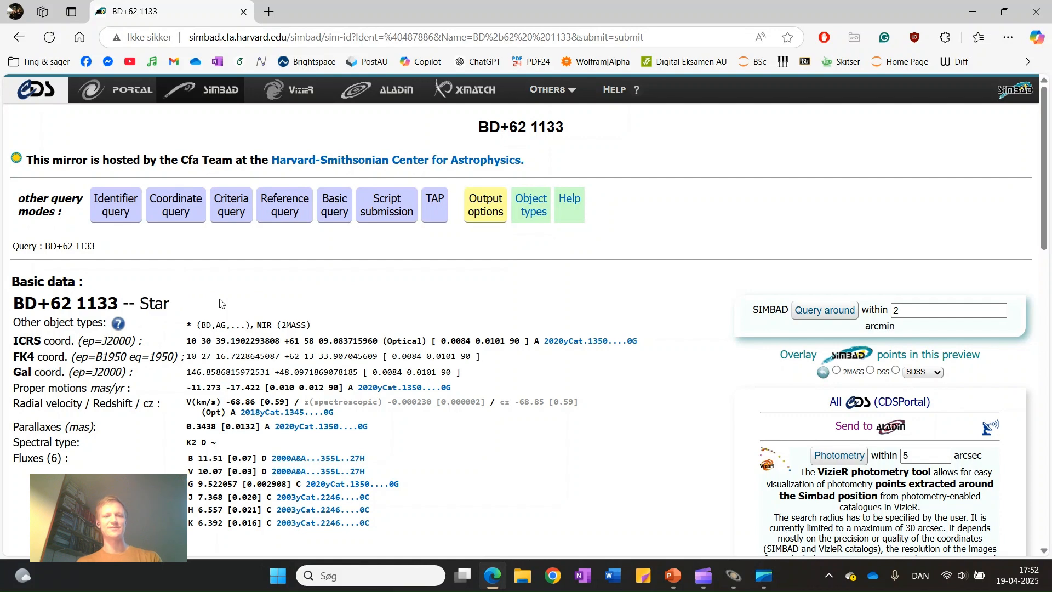
pyautogui.hotkey('alt', 'Left')
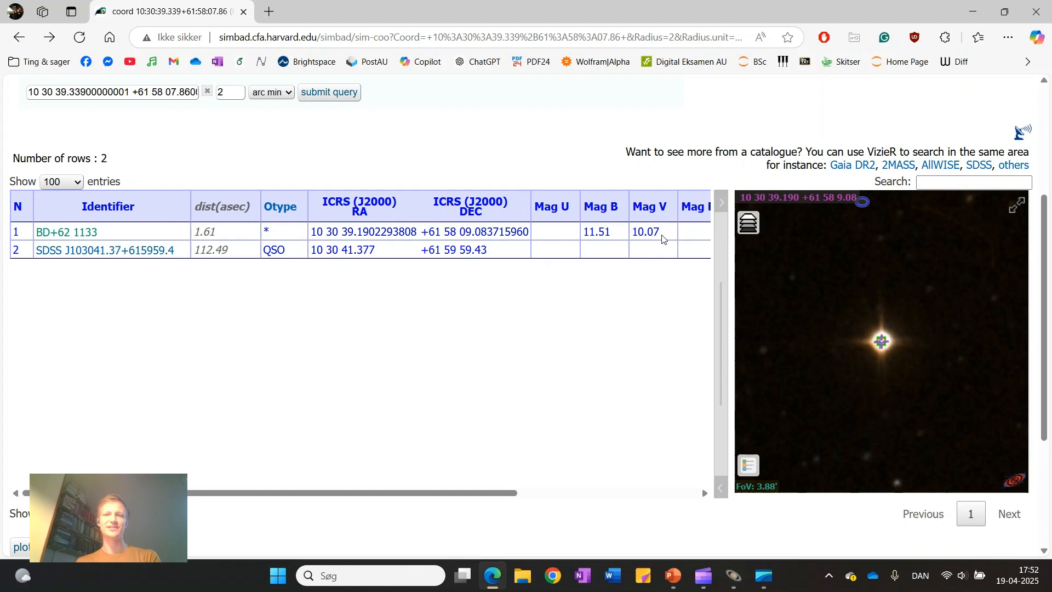
pyautogui.click(972, 11)
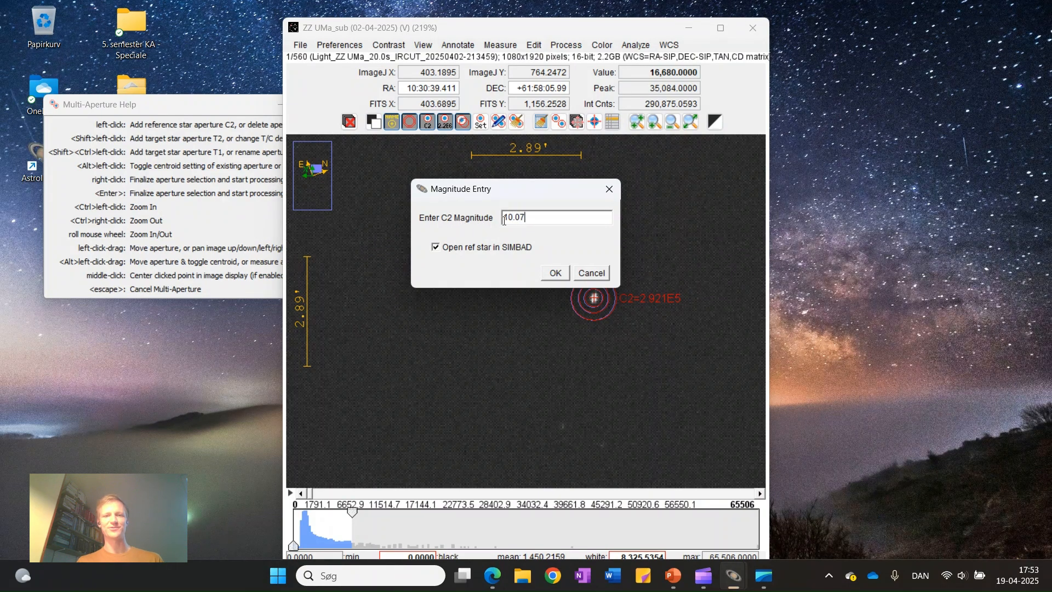
pyautogui.click(553, 273)
# Place comparison aperture C3 on the bright star to the upper left of T1 (HD 91007), check it in SIMBAD and set its magnitude to 9.07
pyautogui.scroll(3, 471, 272)
pyautogui.scroll(-6, 470, 272)
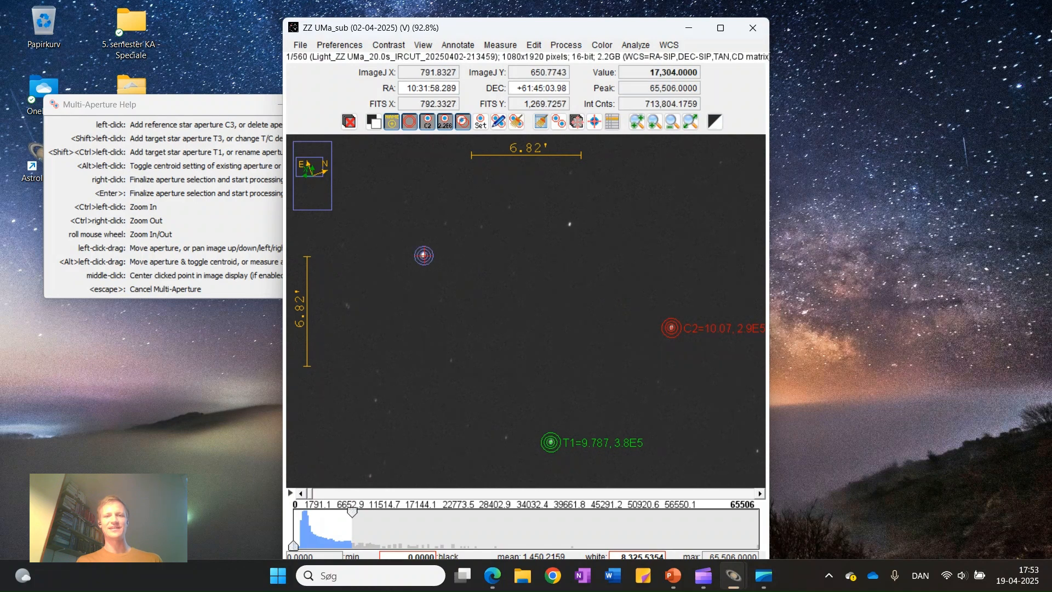
pyautogui.click(423, 255)
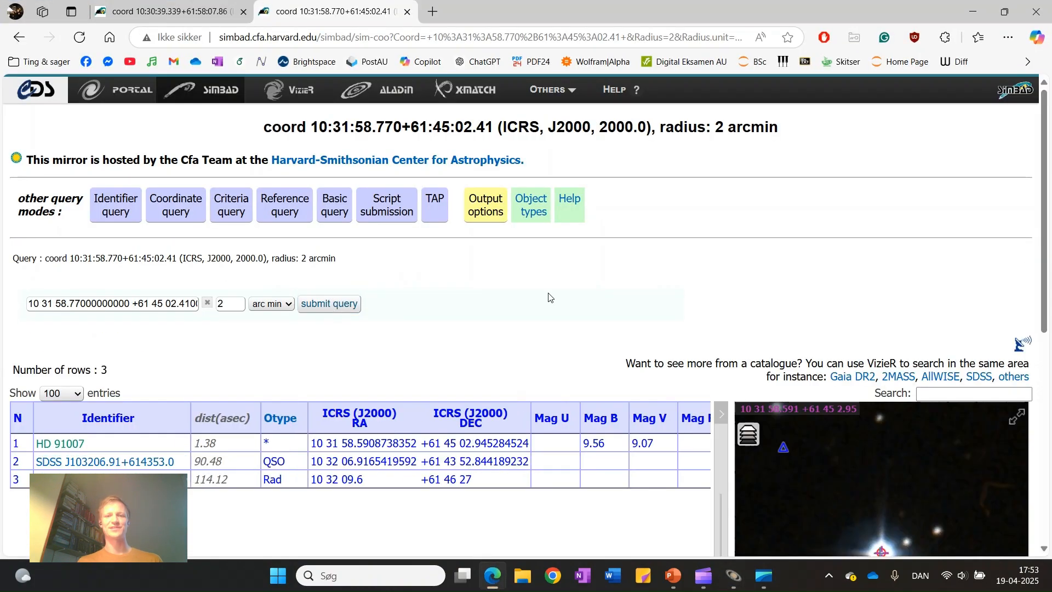
pyautogui.scroll(-3, 549, 298)
pyautogui.scroll(-1, 549, 298)
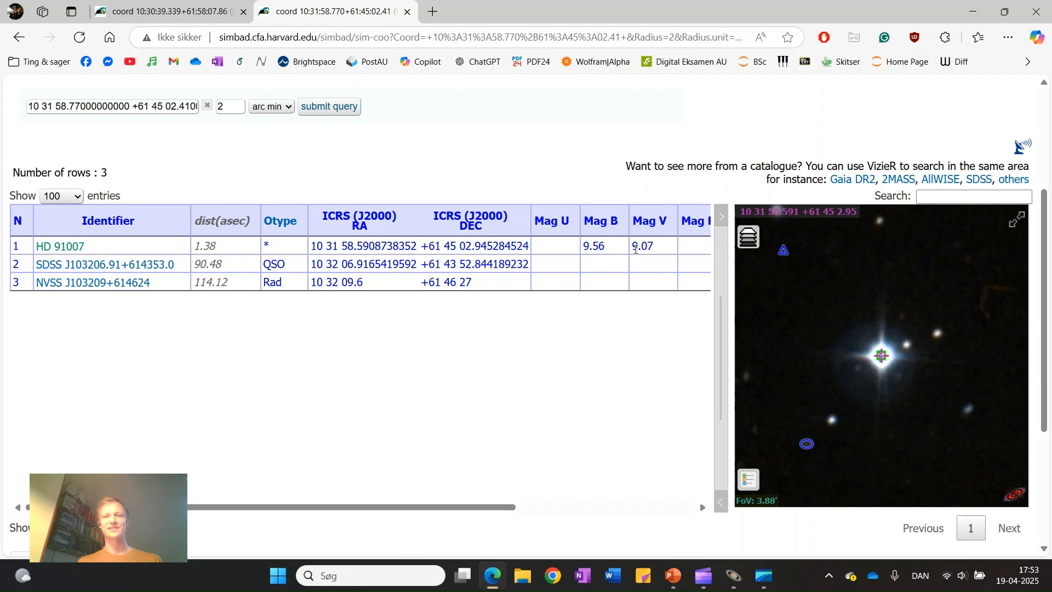
pyautogui.click(973, 12)
pyautogui.write('9.07')
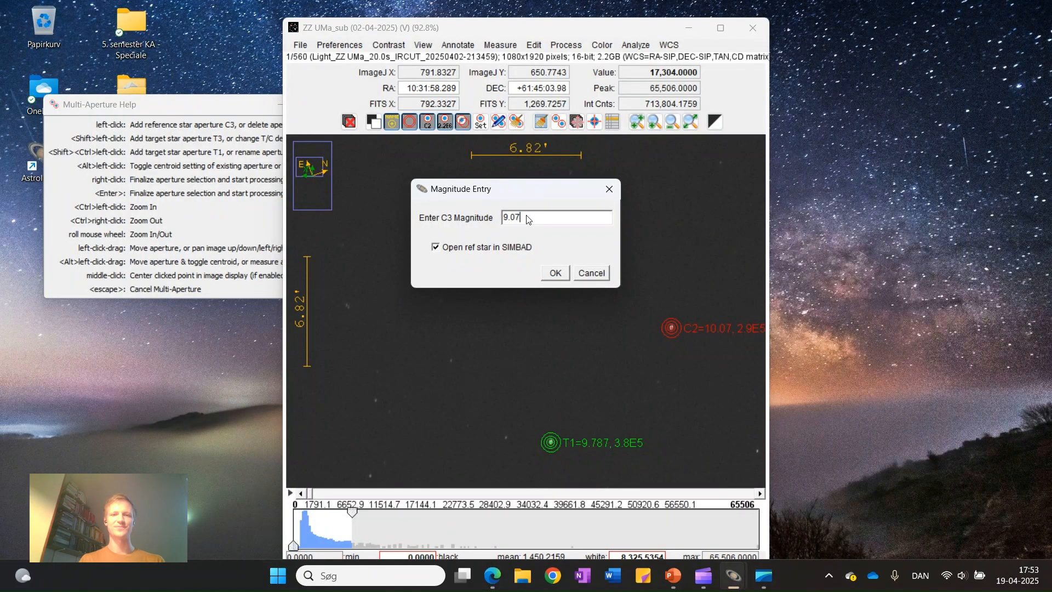
pyautogui.click(555, 272)
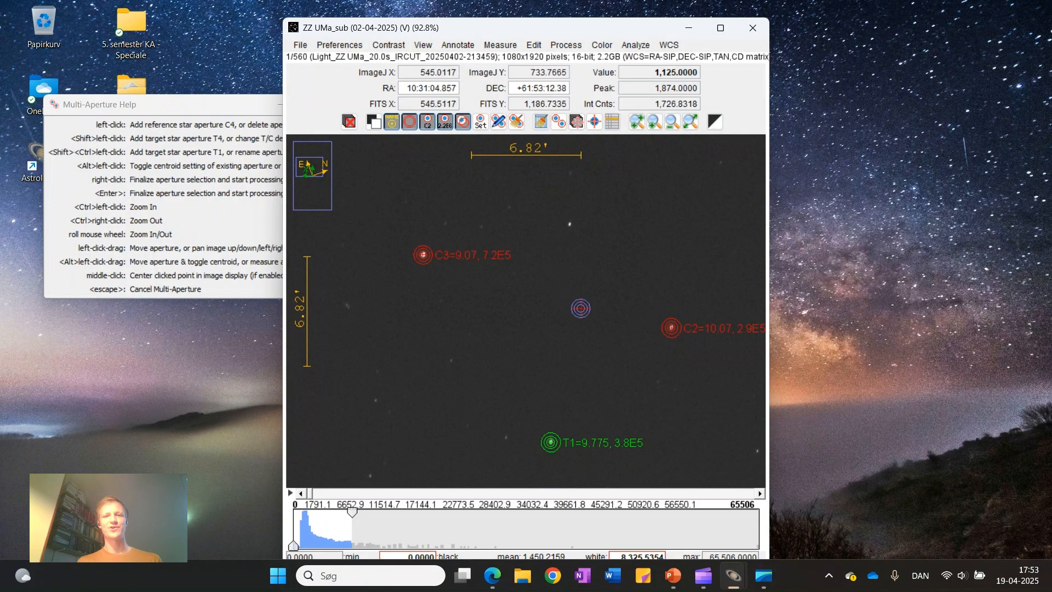
# Finalize the aperture selection with T1, C2 and C3 and start the photometry processing of the image sequence
pyautogui.scroll(-4, 578, 304)
pyautogui.scroll(-1, 627, 272)
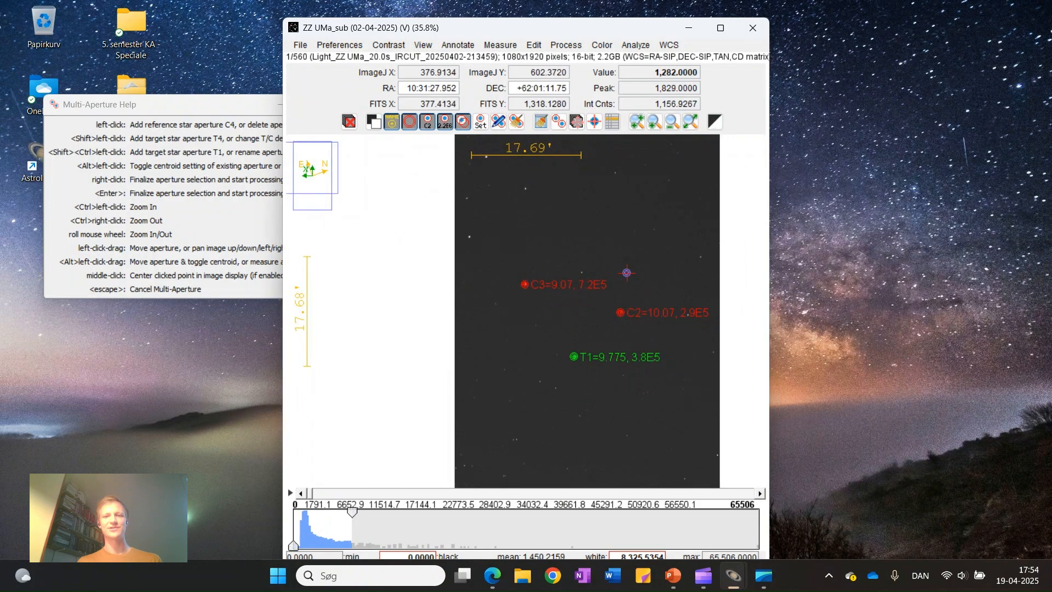
pyautogui.scroll(-3, 626, 273)
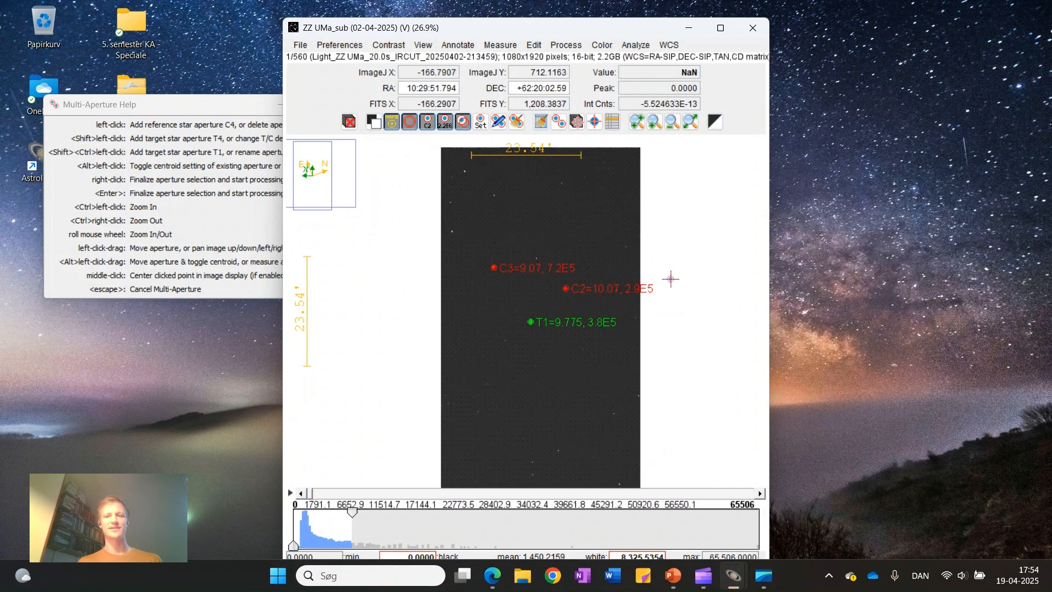
pyautogui.rightClick(670, 279)
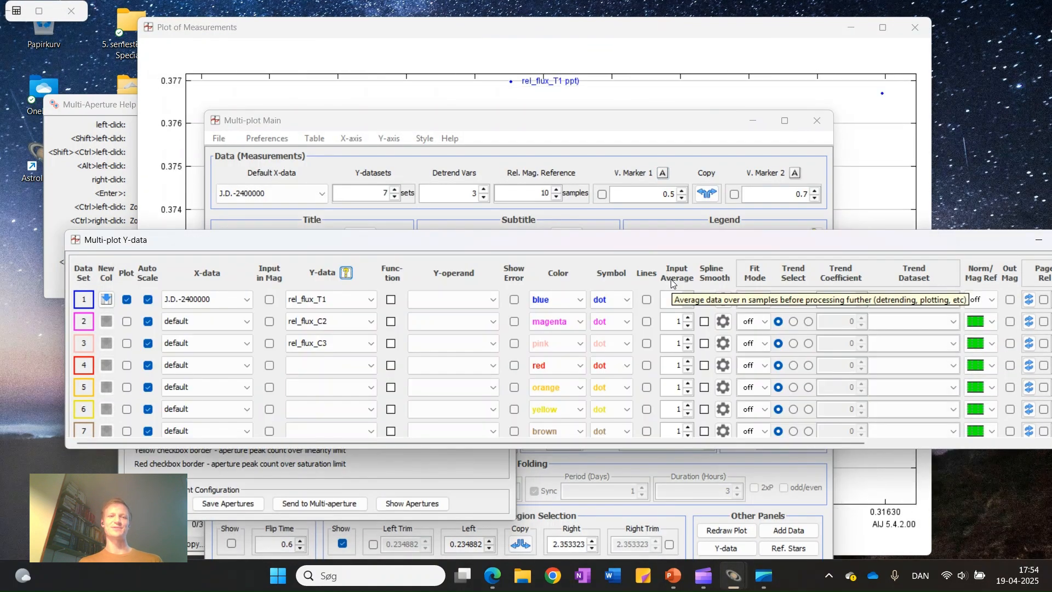
# Follow the processing in the image and measurement plot windows, reposition the plot to show it fully and close the error log
pyautogui.click(591, 33)
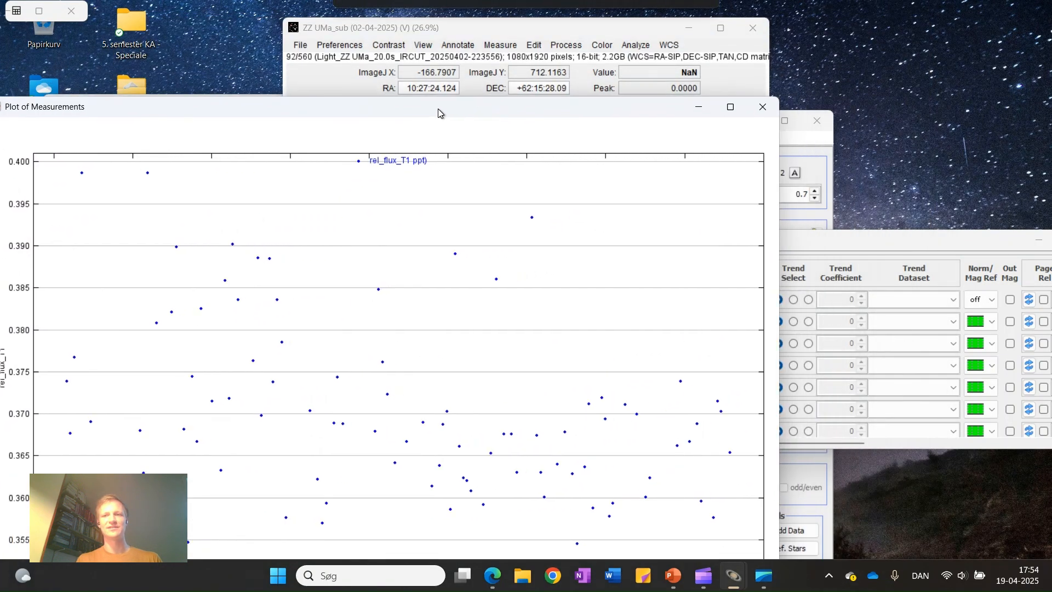
pyautogui.click(530, 29)
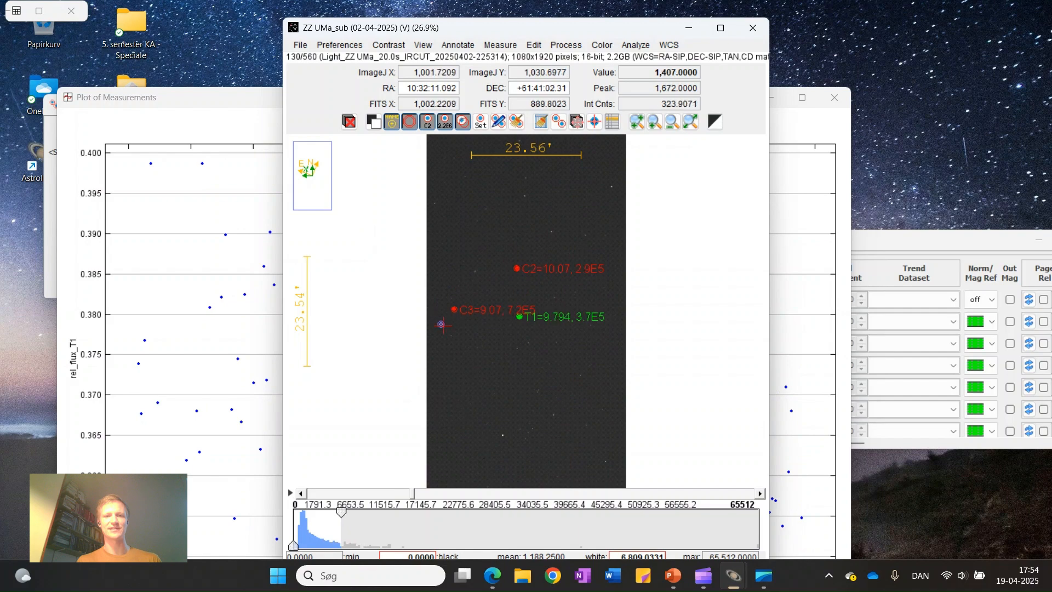
pyautogui.click(241, 107)
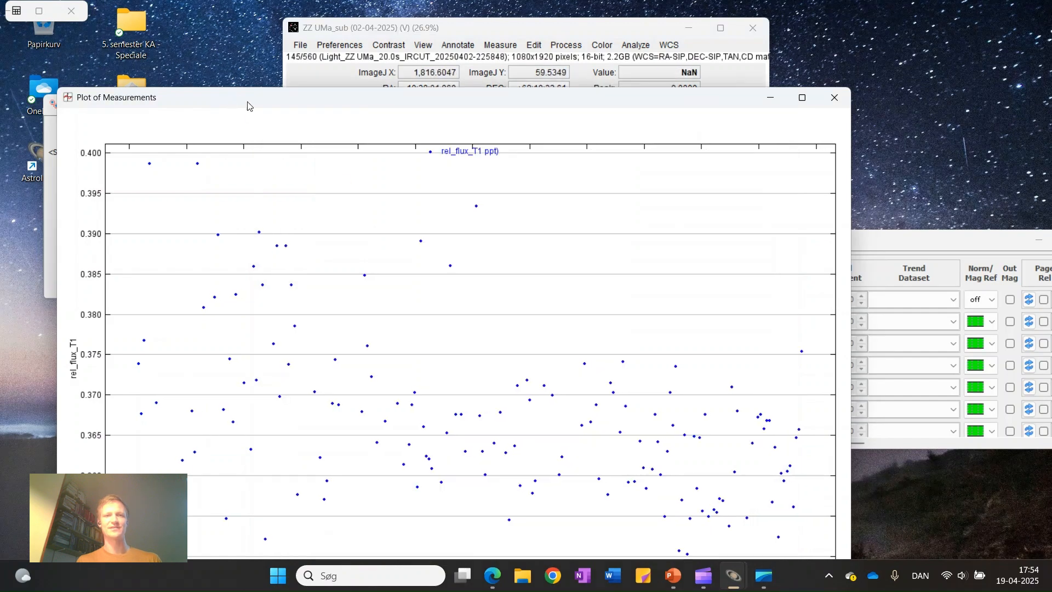
pyautogui.moveTo(270, 104); pyautogui.dragTo(376, 30)
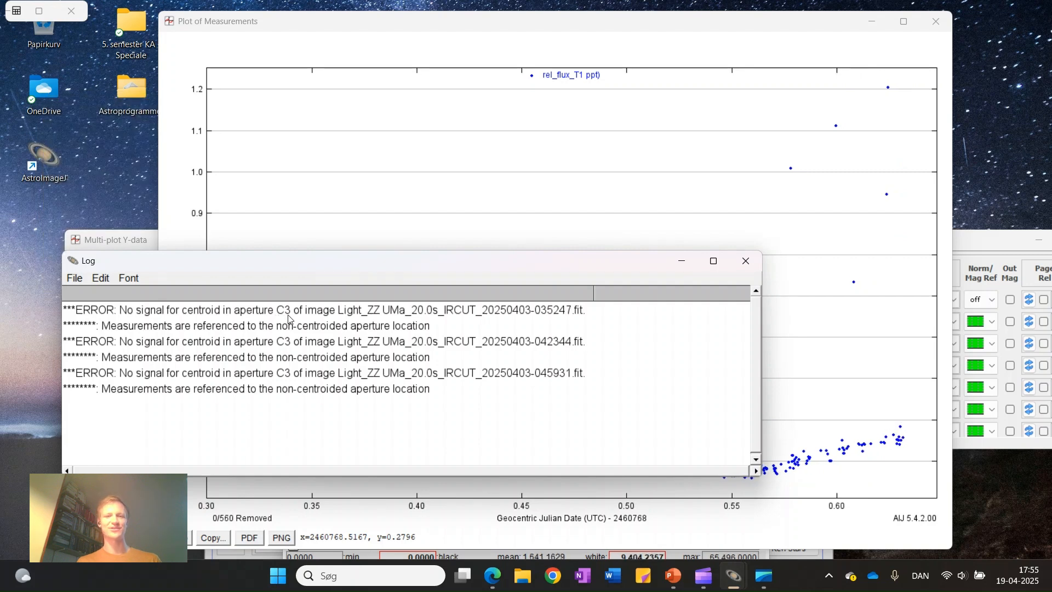
pyautogui.click(745, 261)
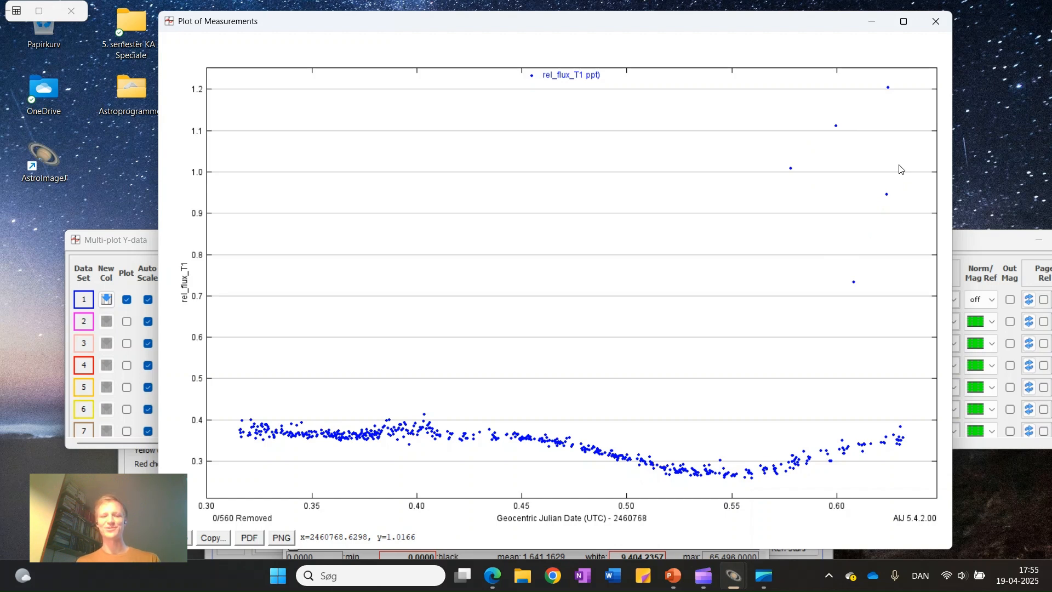
# Remove the five high outlier points near the end of the rel_flux_T1 light curve from the measurement plot
pyautogui.keyDown('shift'); pyautogui.click(889, 90); pyautogui.keyUp('shift')
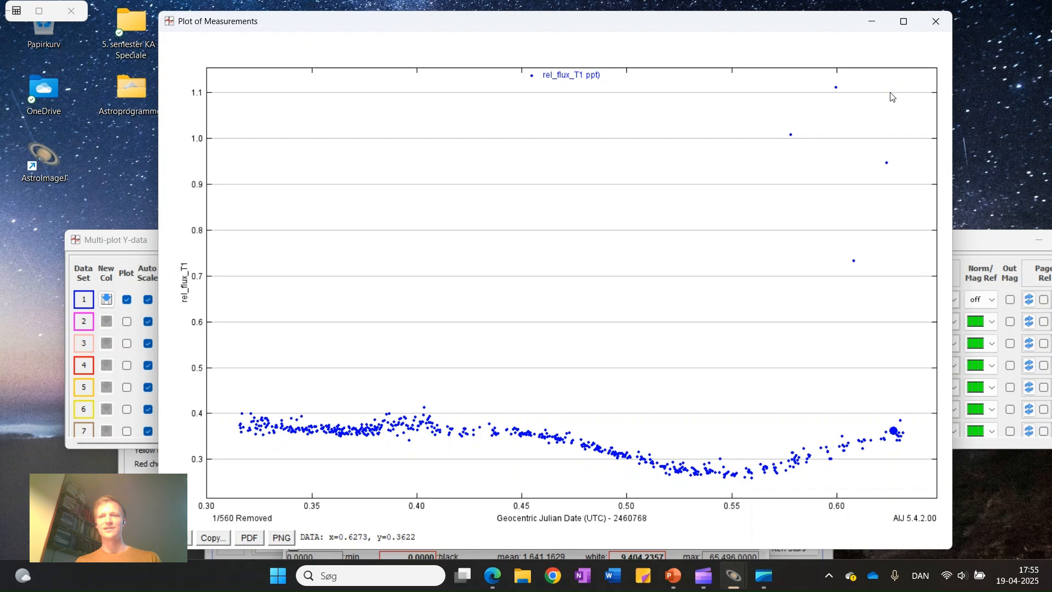
pyautogui.keyDown('shift'); pyautogui.click(886, 116); pyautogui.keyUp('shift')
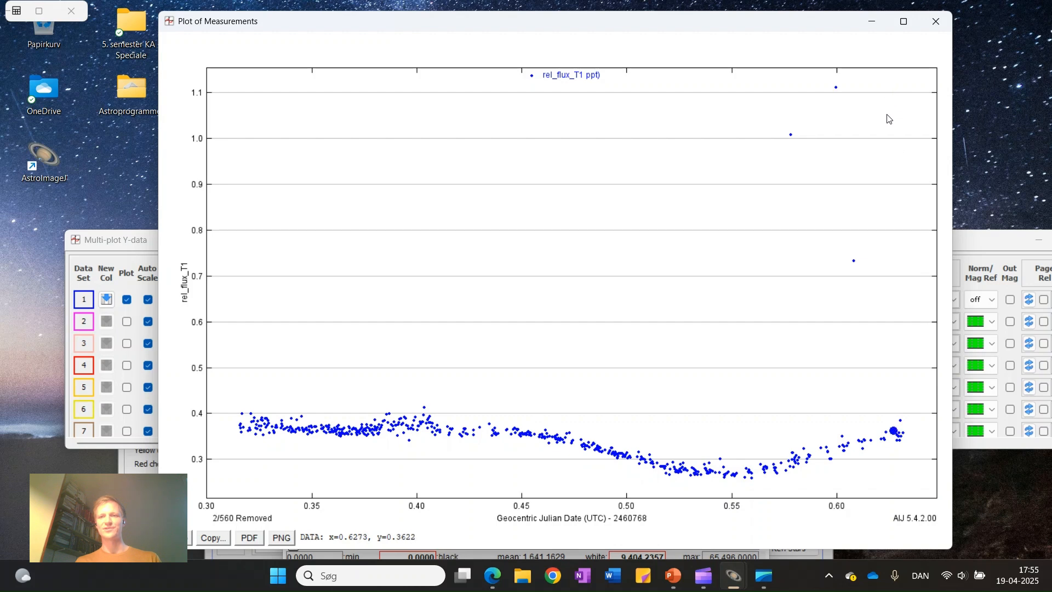
pyautogui.keyDown('shift'); pyautogui.click(852, 141); pyautogui.keyUp('shift')
pyautogui.keyDown('shift'); pyautogui.click(836, 142); pyautogui.keyUp('shift')
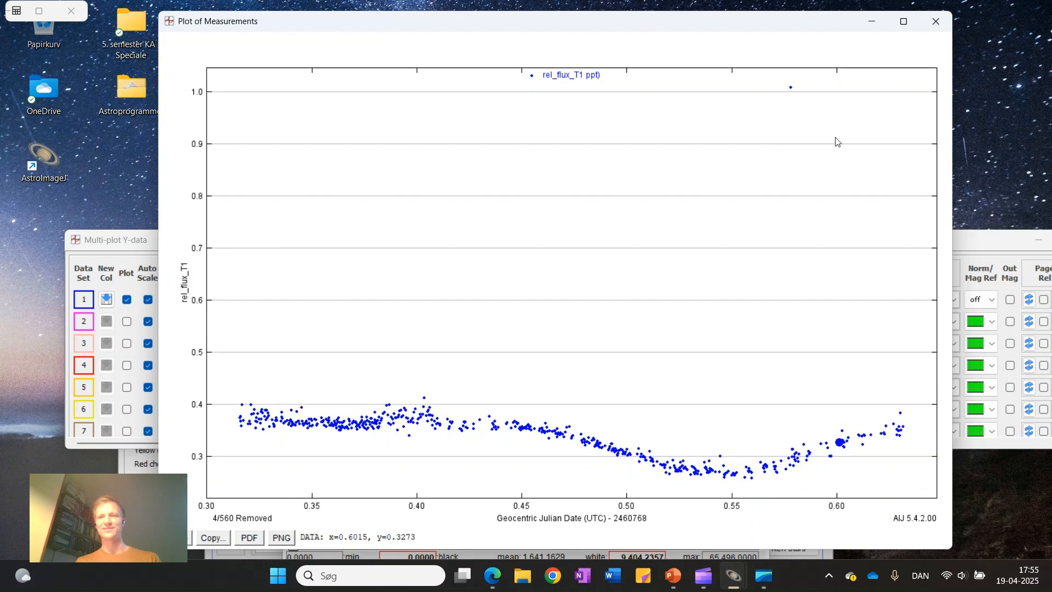
pyautogui.keyDown('shift'); pyautogui.click(791, 142); pyautogui.keyUp('shift')
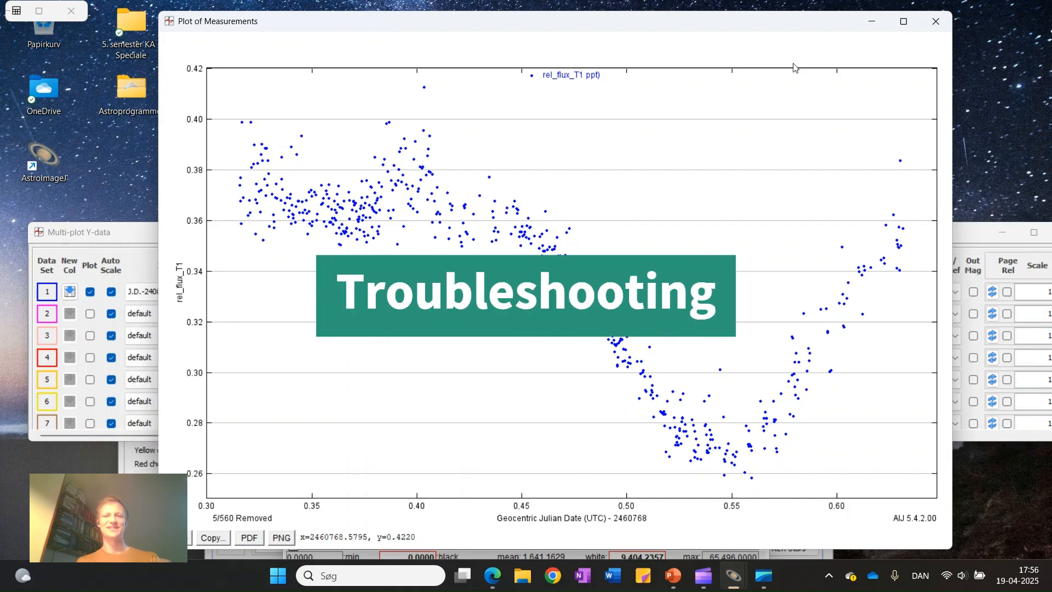
# Bring the Multi-plot Y-data window forward, reposition it to show its columns, and toggle plotting of data set 1 off and on again
pyautogui.click(966, 231)
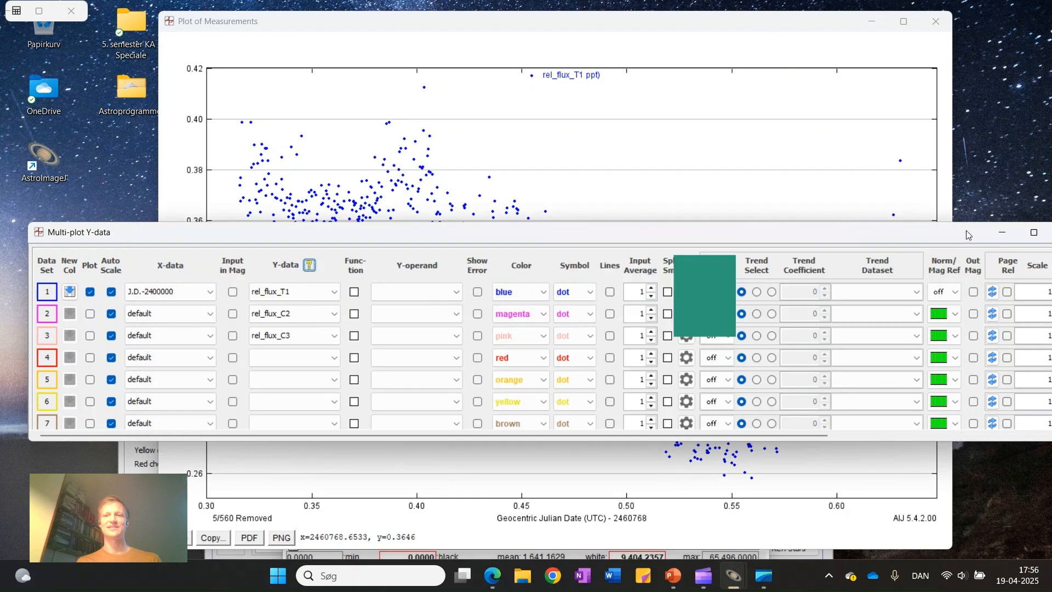
pyautogui.moveTo(965, 230); pyautogui.dragTo(940, 204)
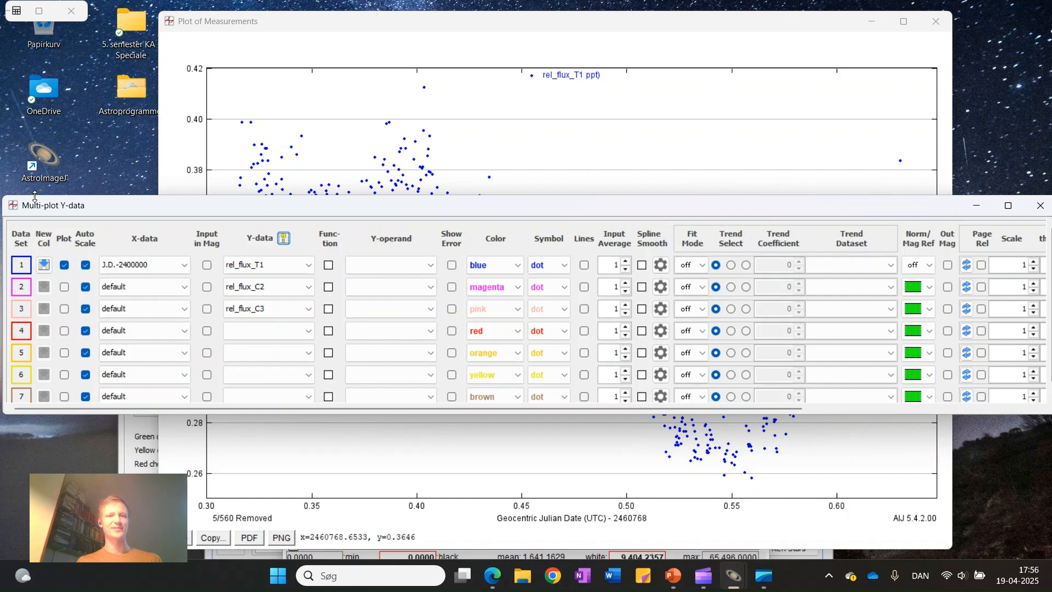
pyautogui.click(65, 266)
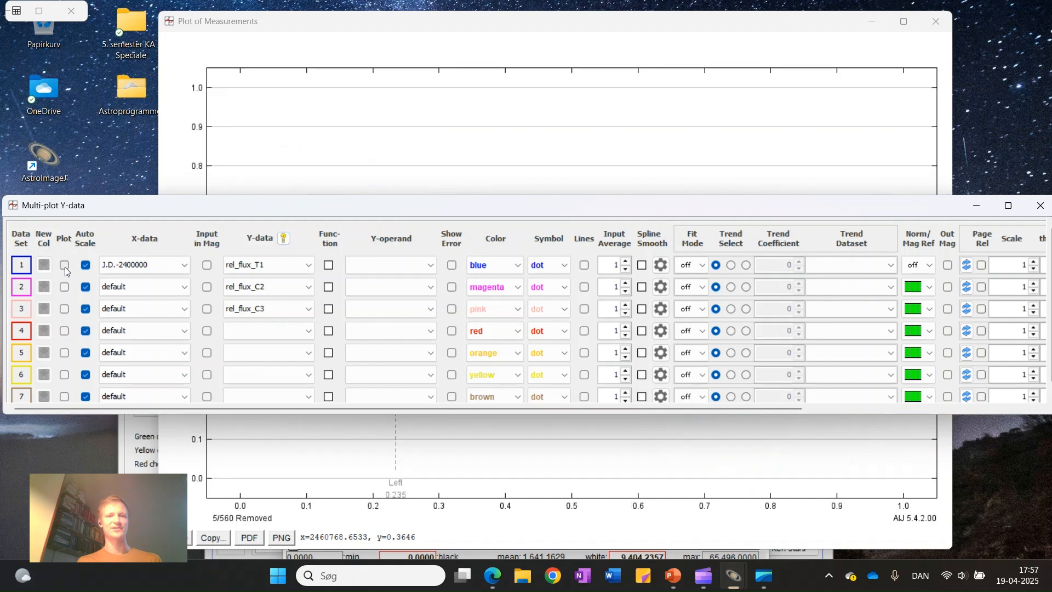
pyautogui.click(64, 267)
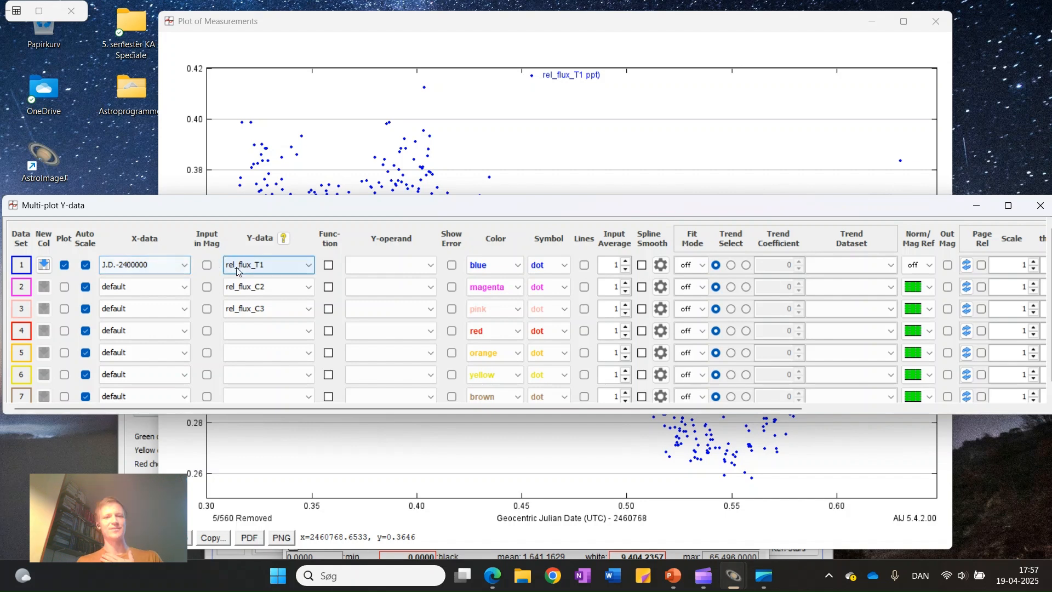
# Plot the target's apparent magnitude by setting data set 1's Y-data to Source_AMag_T1
pyautogui.click(307, 268)
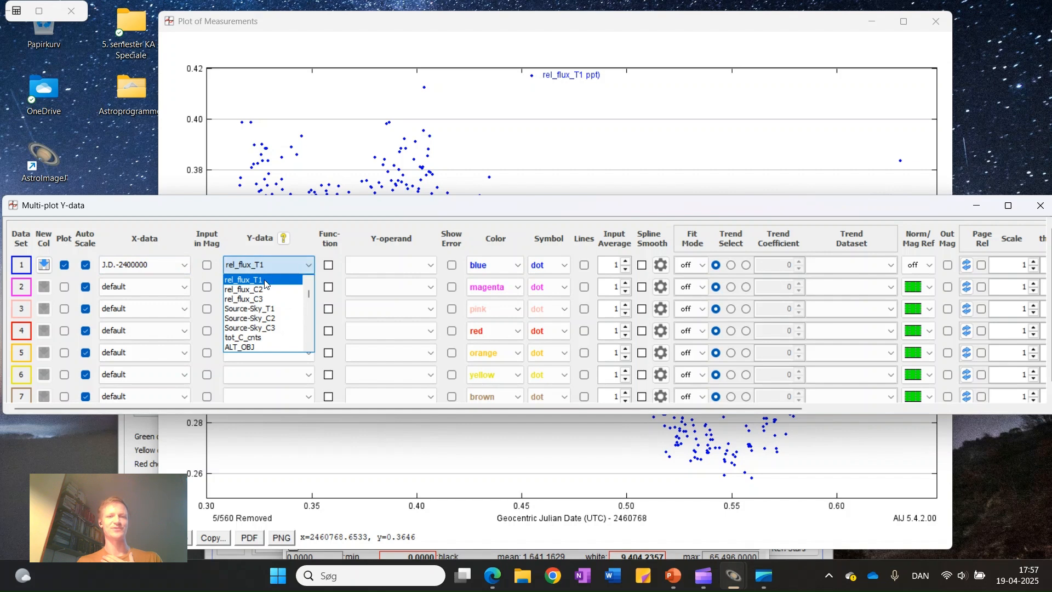
pyautogui.moveTo(310, 291); pyautogui.dragTo(310, 322)
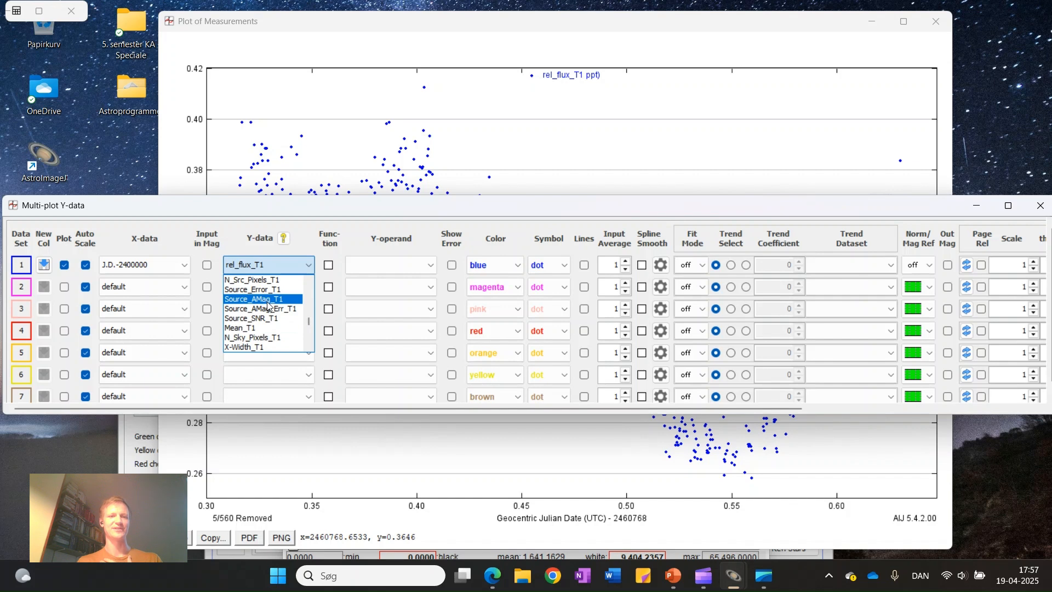
pyautogui.click(289, 301)
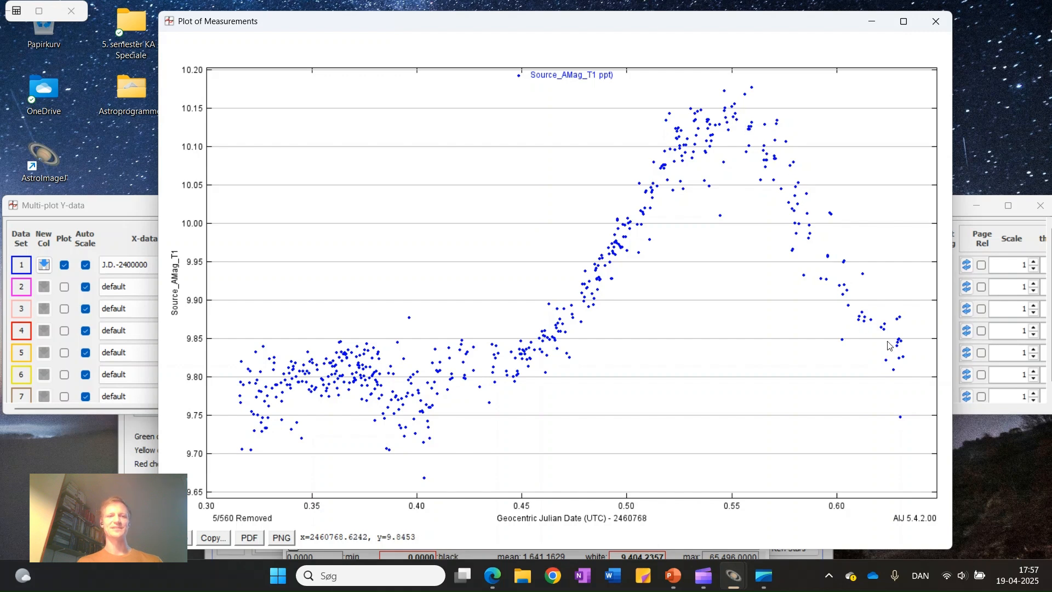
# Switch data set 1's Y-data back to rel_flux_T1 in the Multi-plot Y-data window
pyautogui.click(104, 207)
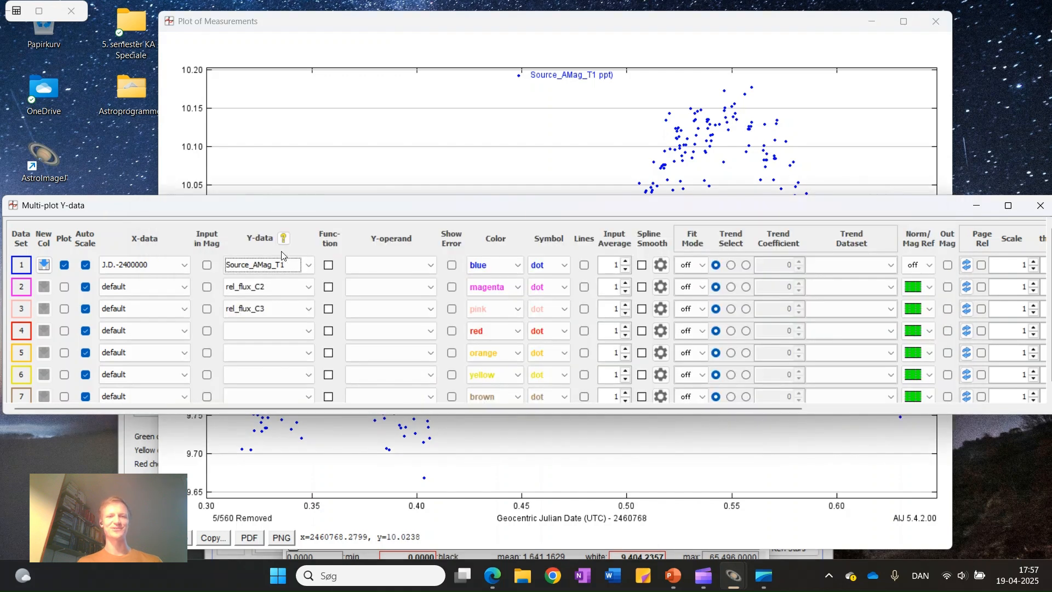
pyautogui.click(307, 267)
pyautogui.scroll(5, 310, 296)
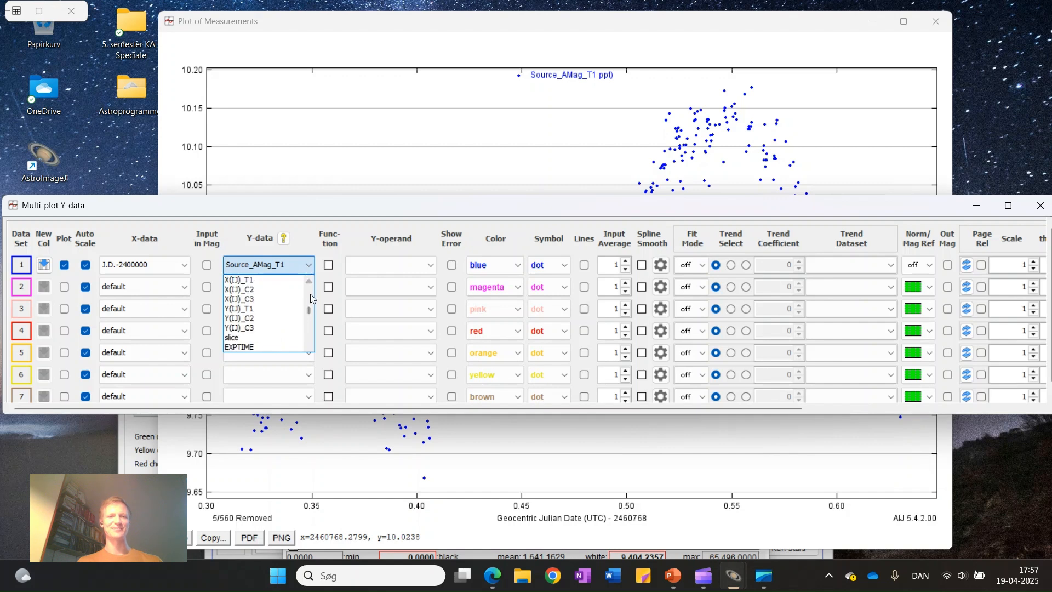
pyautogui.scroll(2, 310, 294)
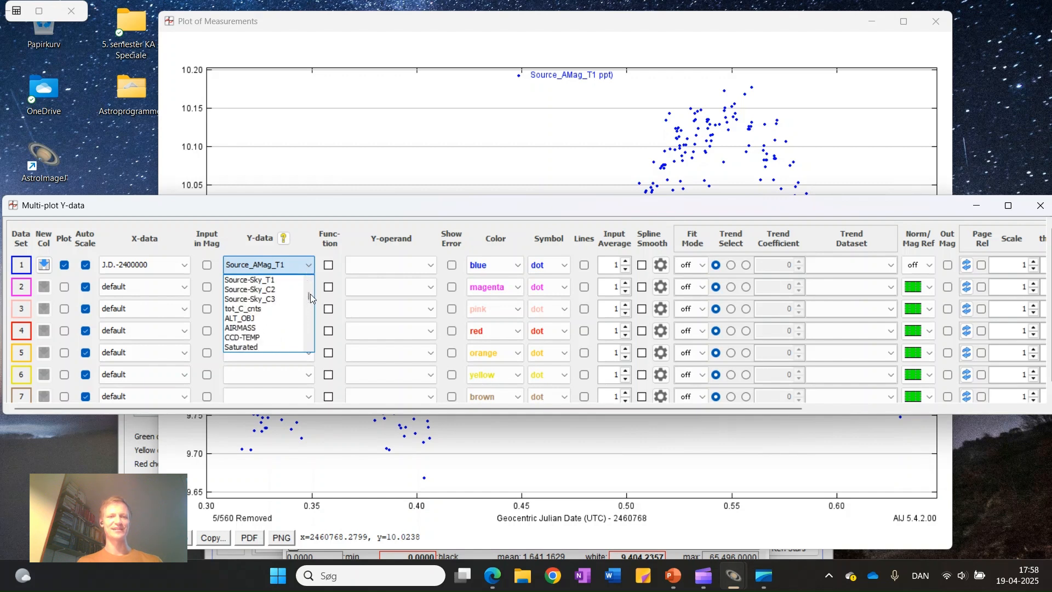
pyautogui.scroll(3, 310, 293)
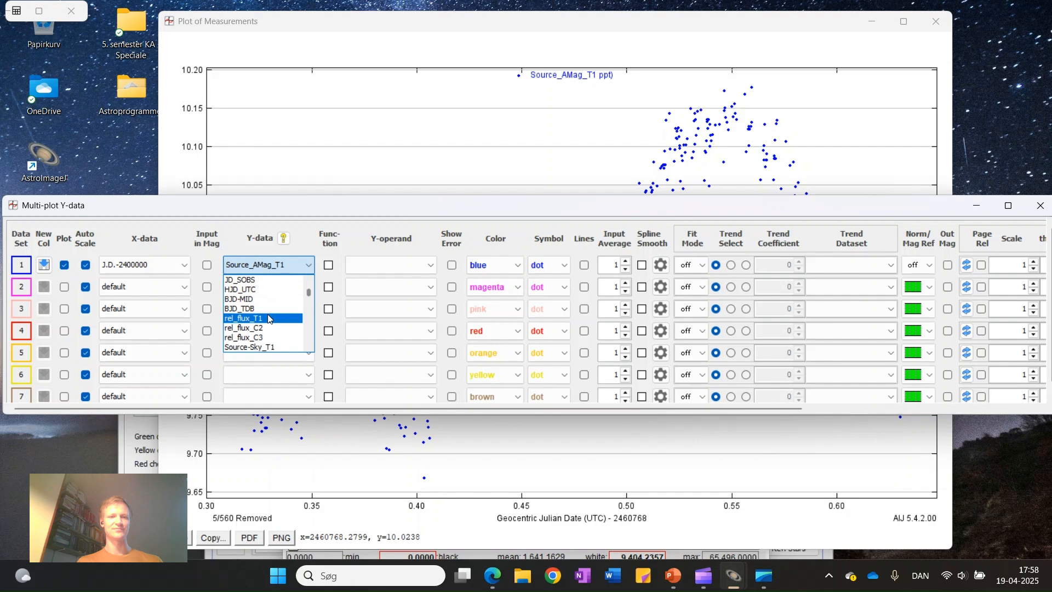
pyautogui.click(271, 318)
# Set the Norm/Mag Ref option of data set 1 to off in the Multi-plot Y-data window
pyautogui.click(930, 265)
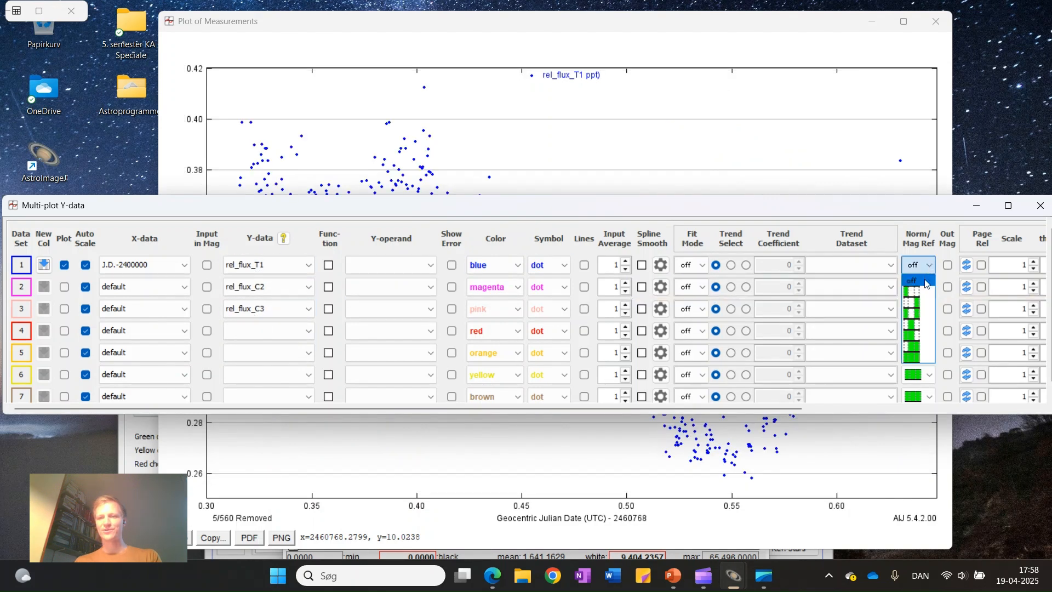
pyautogui.click(924, 281)
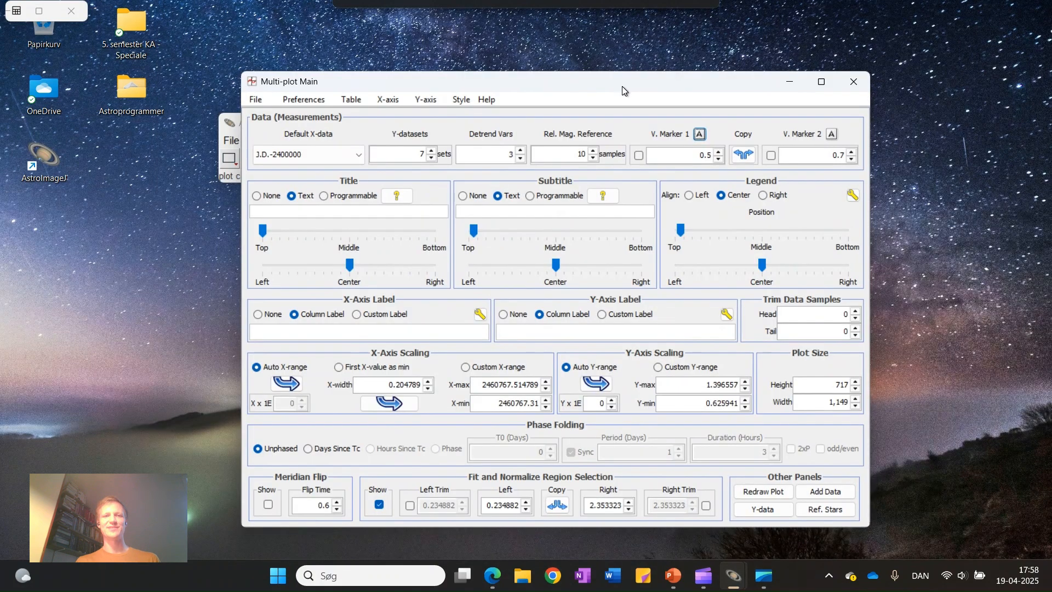
# In Multi-plot Main, give the plot the title "ZZ UMa" and the subtitle "02/04/2025", and redraw it
pyautogui.moveTo(622, 86); pyautogui.dragTo(611, 71)
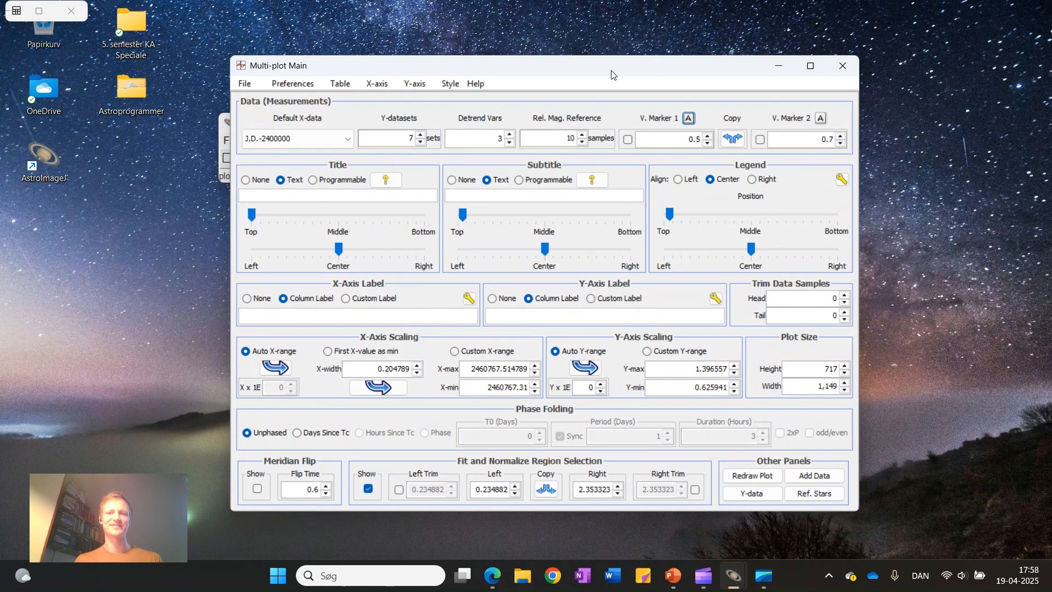
pyautogui.click(309, 197)
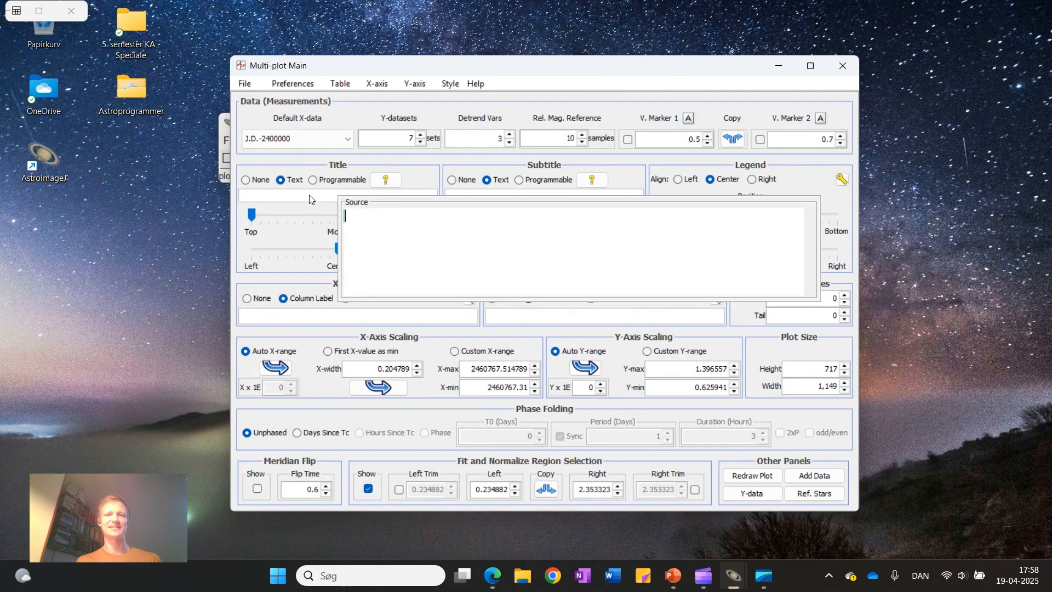
pyautogui.write('ZZ U')
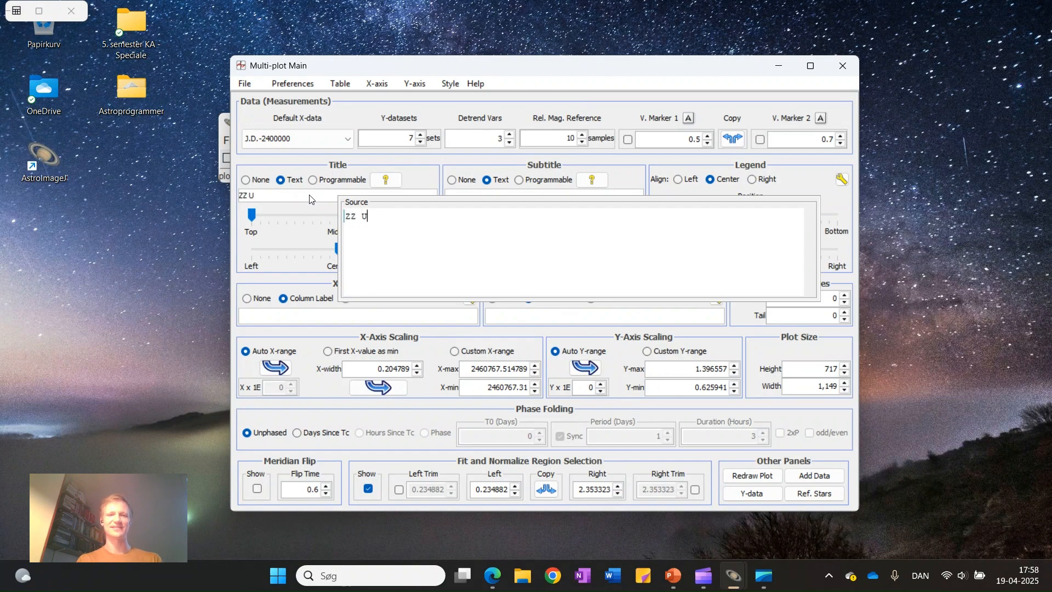
pyautogui.write('Ma')
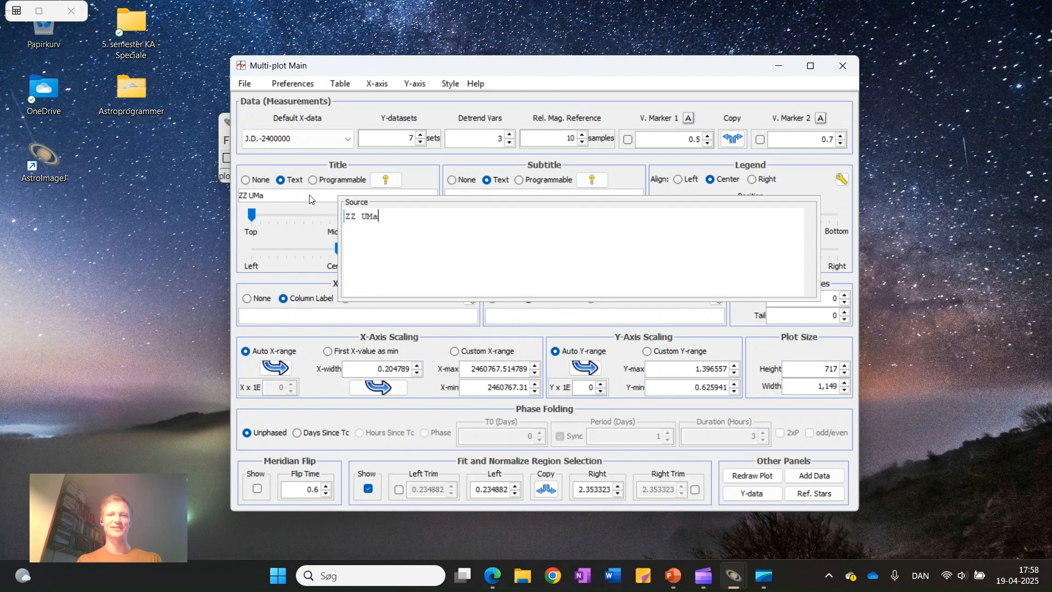
pyautogui.click(470, 195)
pyautogui.write('02/04/2025')
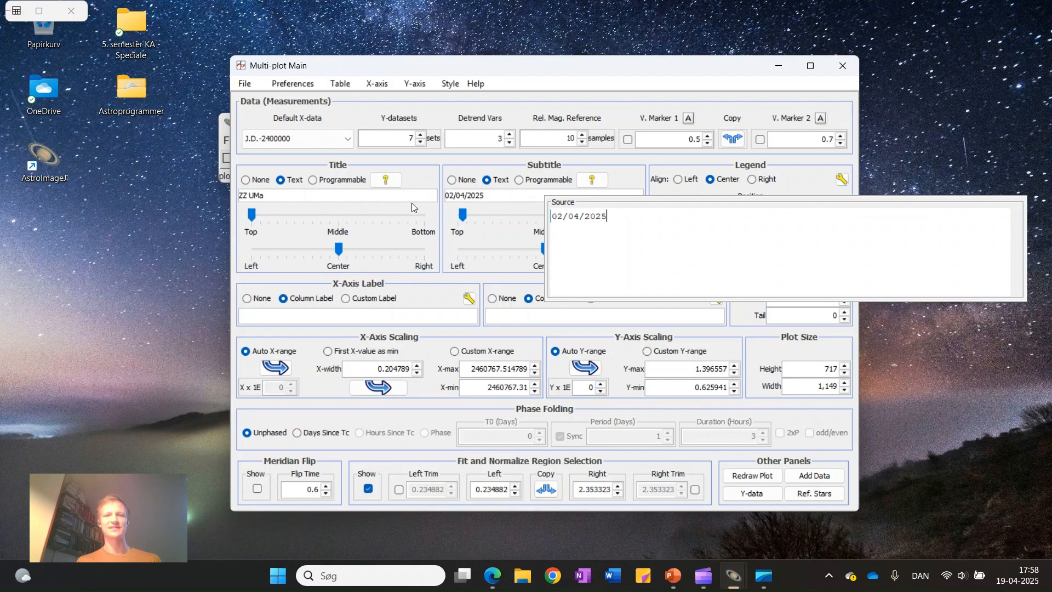
pyautogui.click(752, 476)
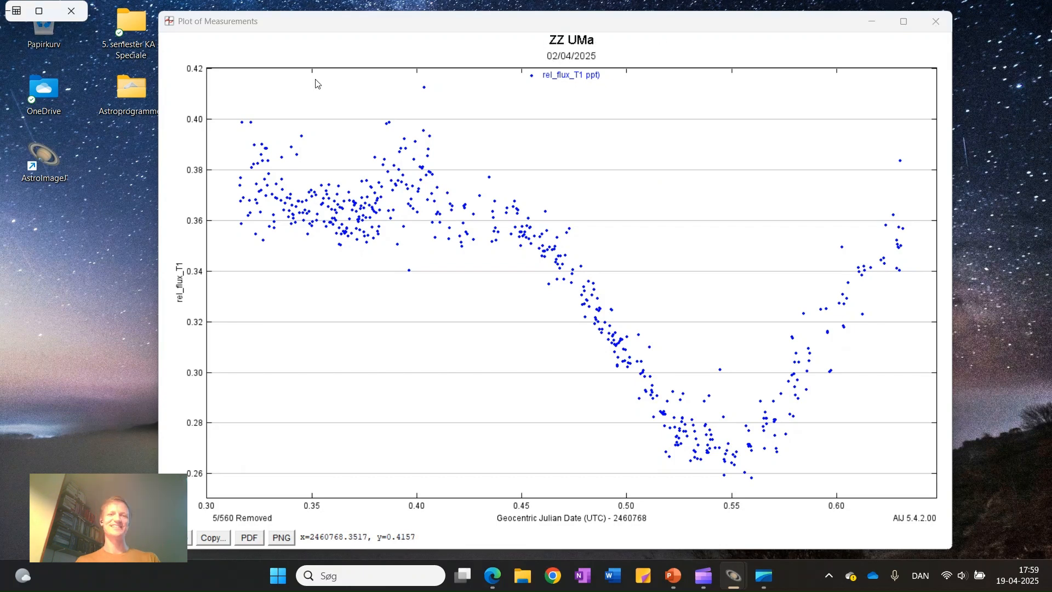
# Maximize the Measurements table to show the photometry data
pyautogui.click(40, 12)
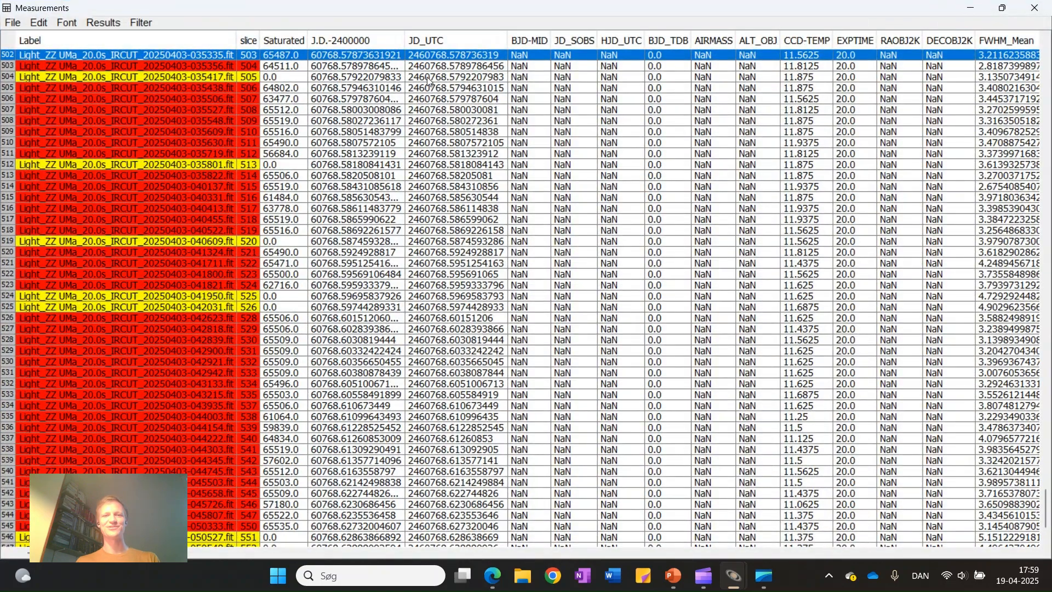